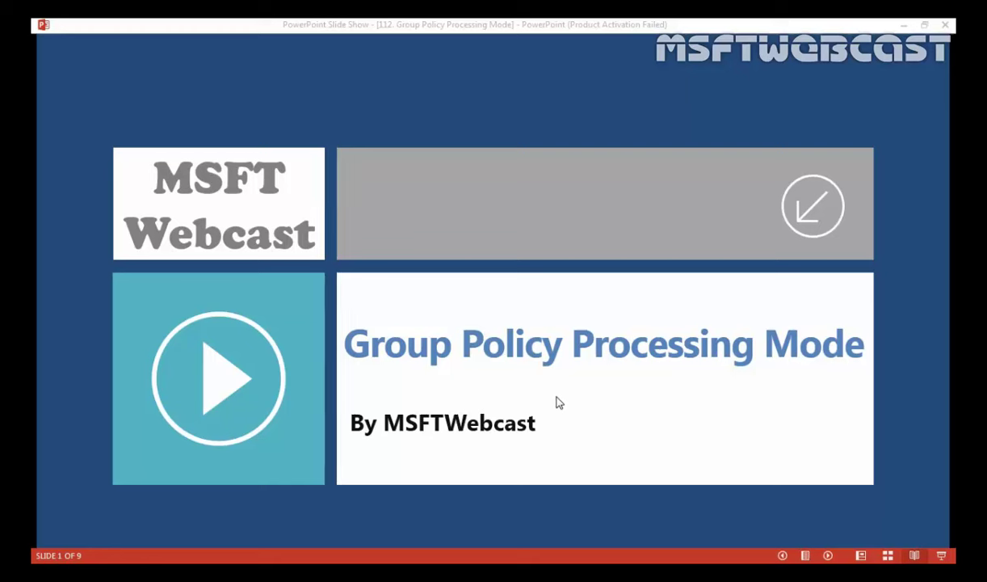
- Step the slide show from the title slide past the domain diagram to slide 5, loopback not enabled
{"action": "left_click", "coordinate": [507, 348]}
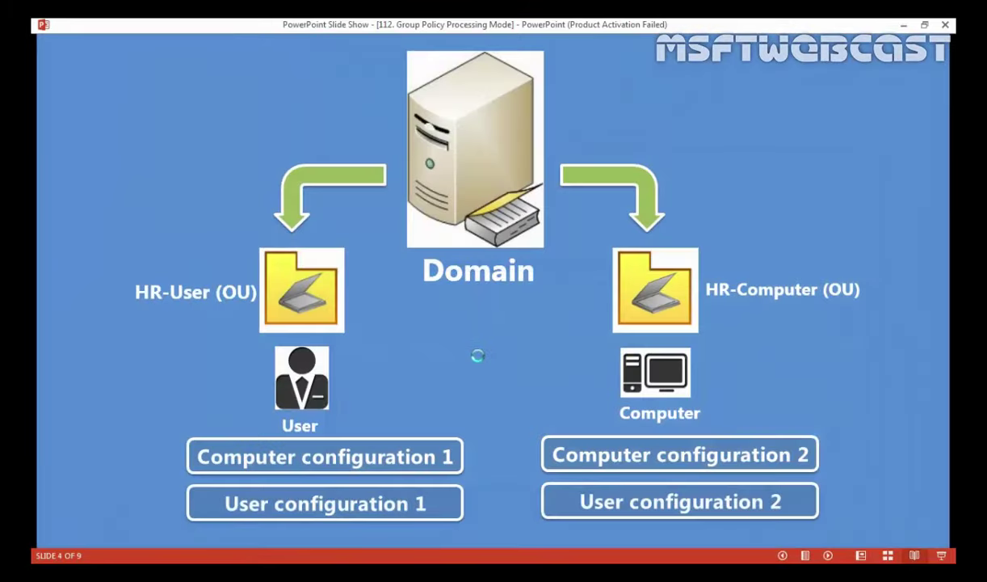
{"action": "key", "text": "Left"}
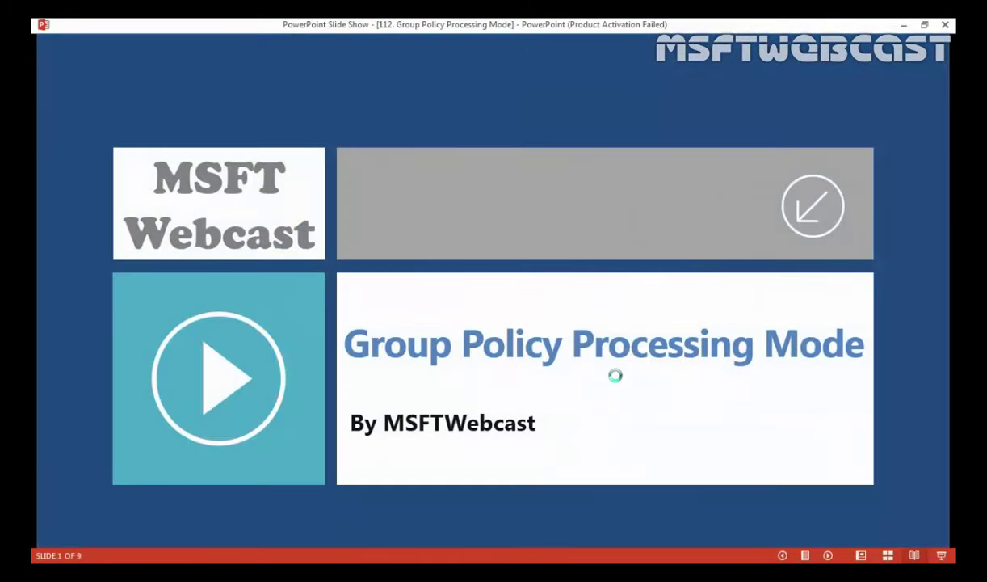
{"action": "left_click", "coordinate": [616, 375]}
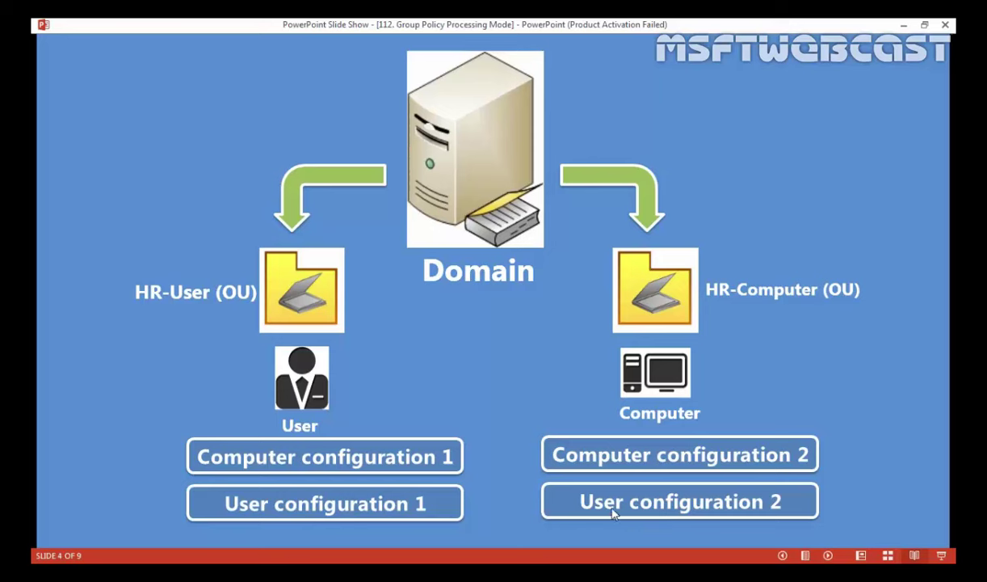
{"action": "left_click", "coordinate": [501, 404]}
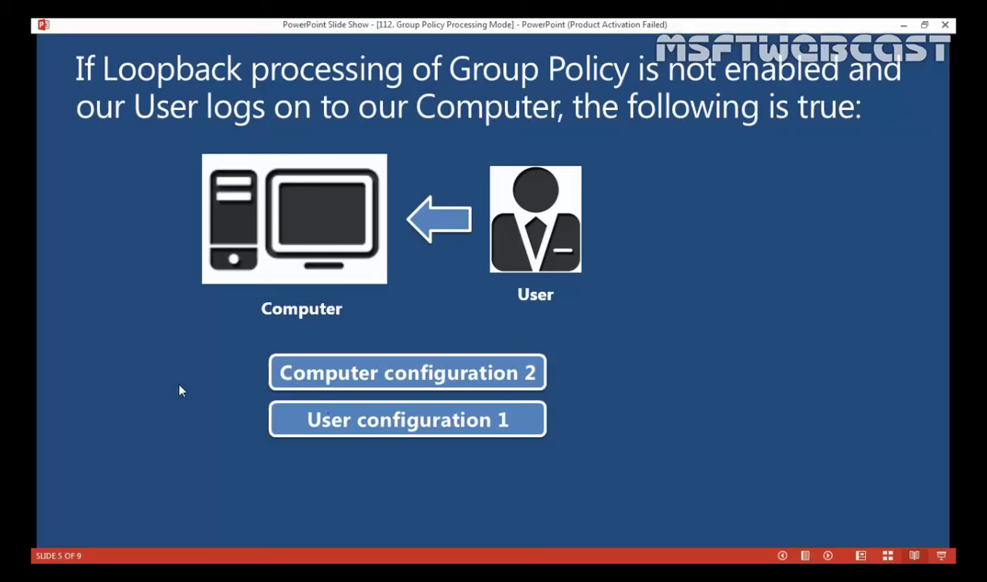
- Go back to the domain diagram slide, then return to the loopback-not-enabled slide
{"action": "key", "text": "Left"}
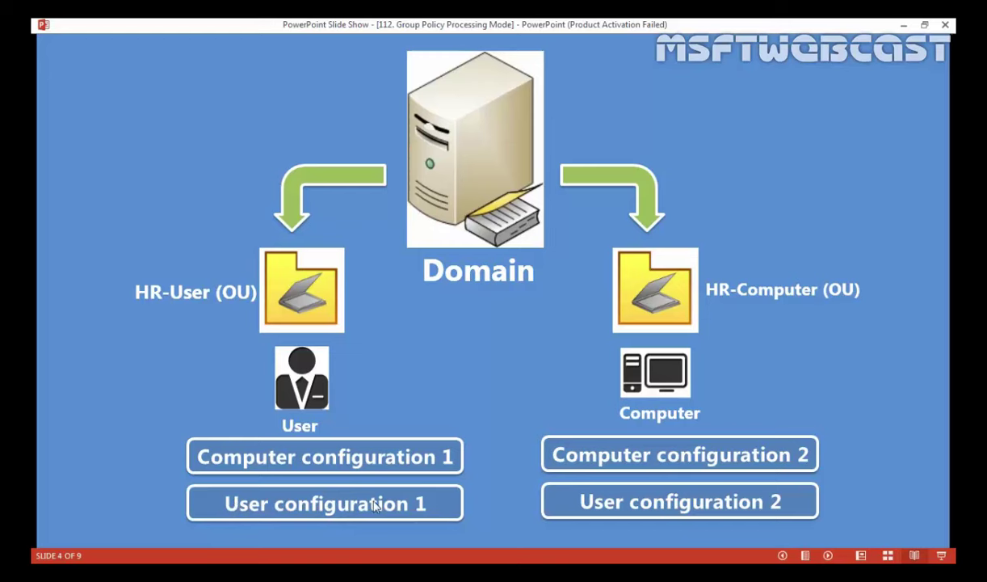
{"action": "left_click", "coordinate": [302, 386]}
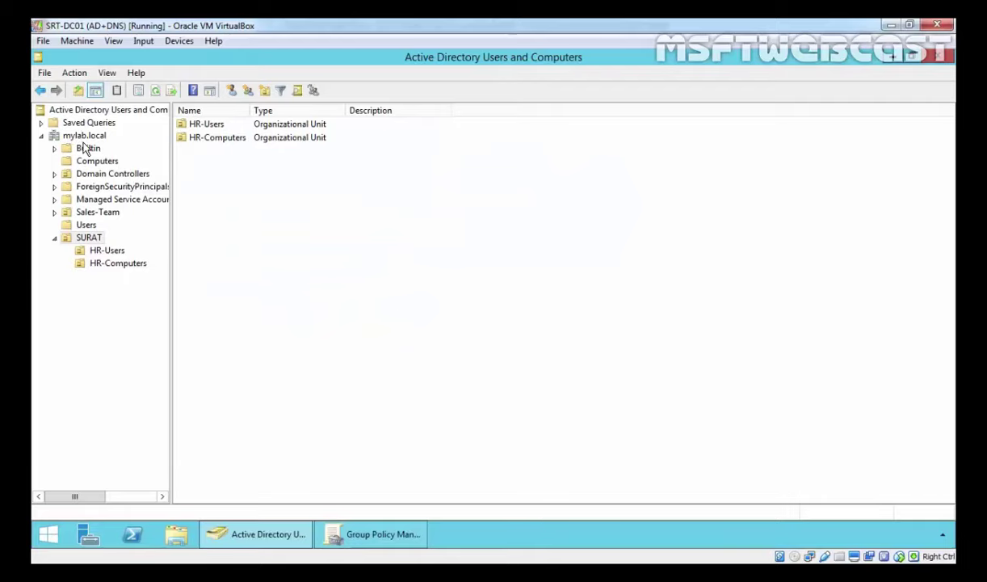
- Show the HR-Users OU and point out its two user accounts
{"action": "left_click", "coordinate": [109, 250]}
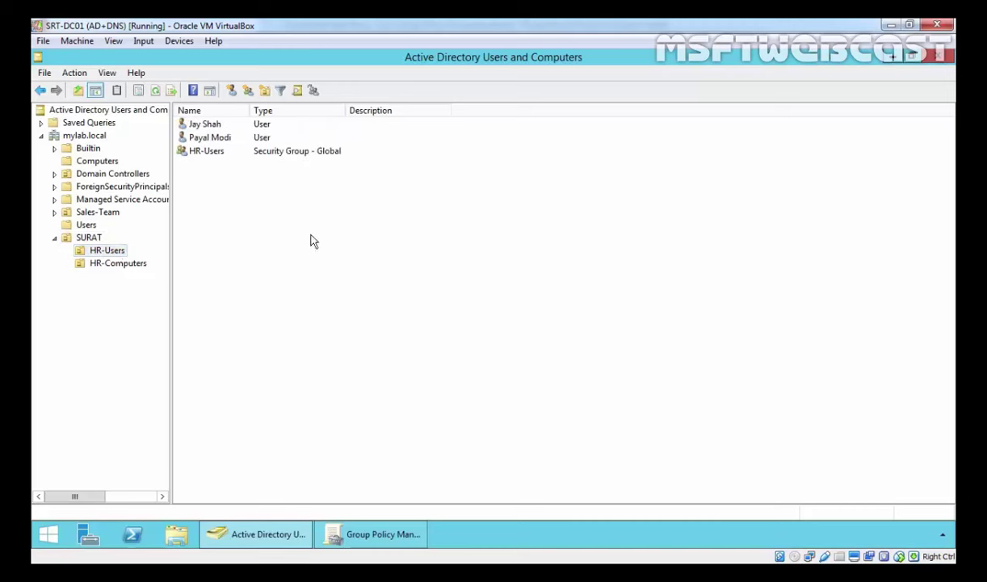
{"action": "left_click", "coordinate": [204, 125]}
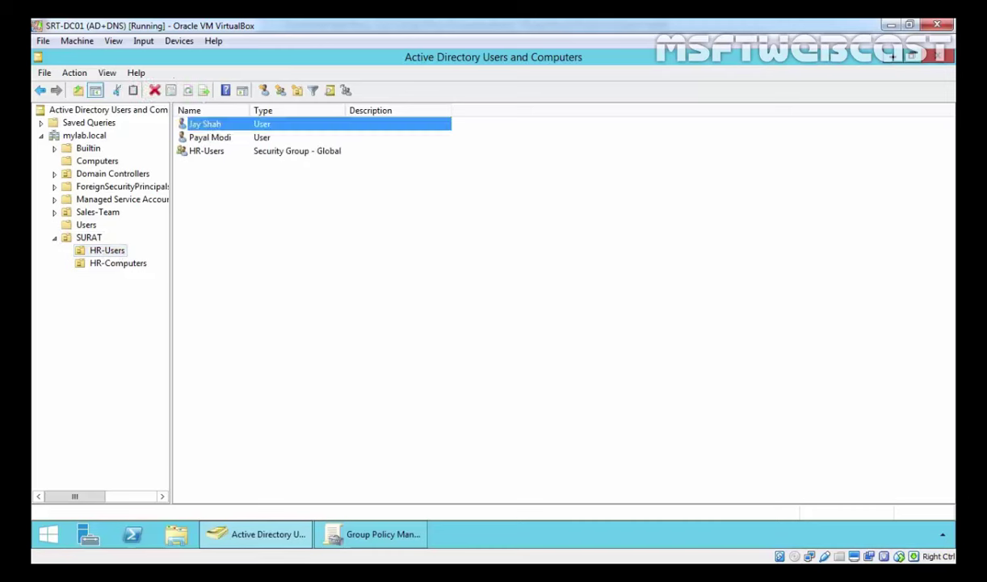
{"action": "left_click", "coordinate": [213, 139]}
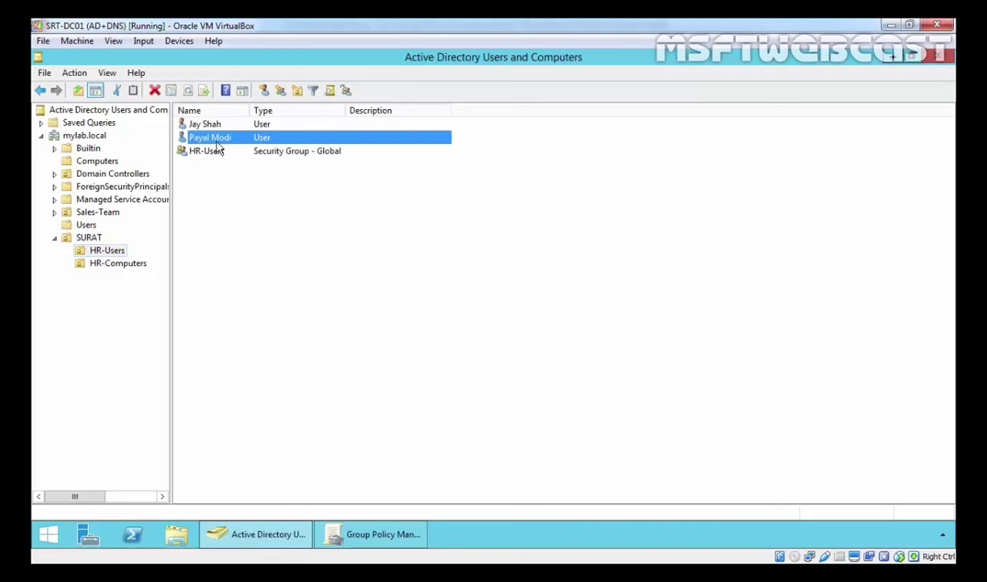
- Show HR-Computers and select its accounts SRT-CLI01 and SRT-CLI02, then clear the selection
{"action": "left_click", "coordinate": [139, 267]}
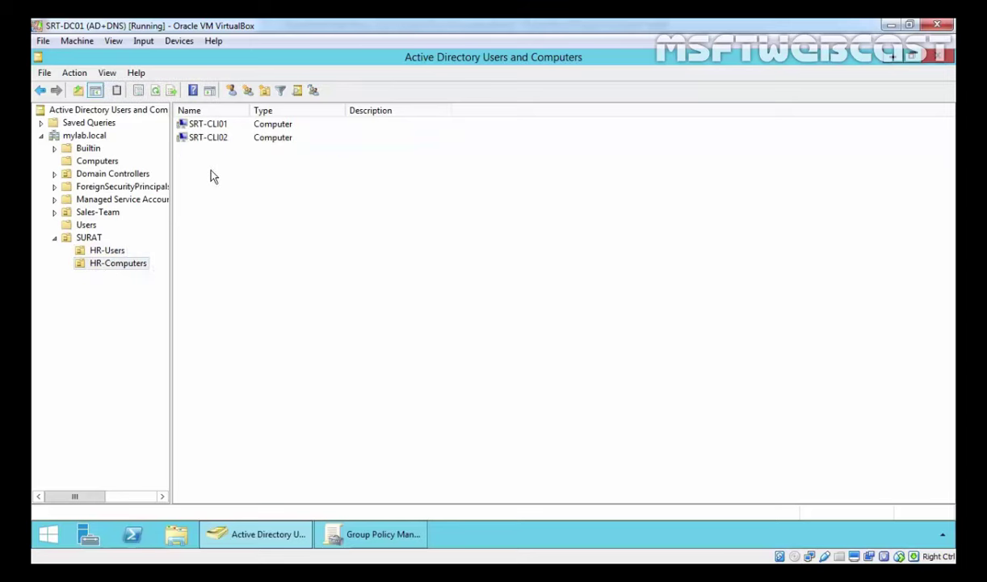
{"action": "left_click_drag", "start_coordinate": [230, 172], "coordinate": [201, 140]}
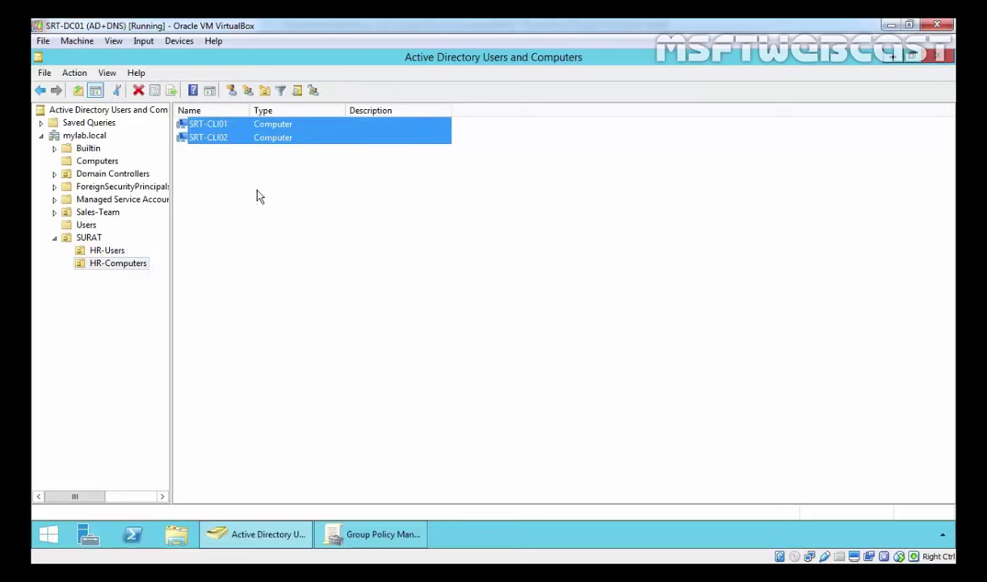
{"action": "left_click", "coordinate": [258, 196]}
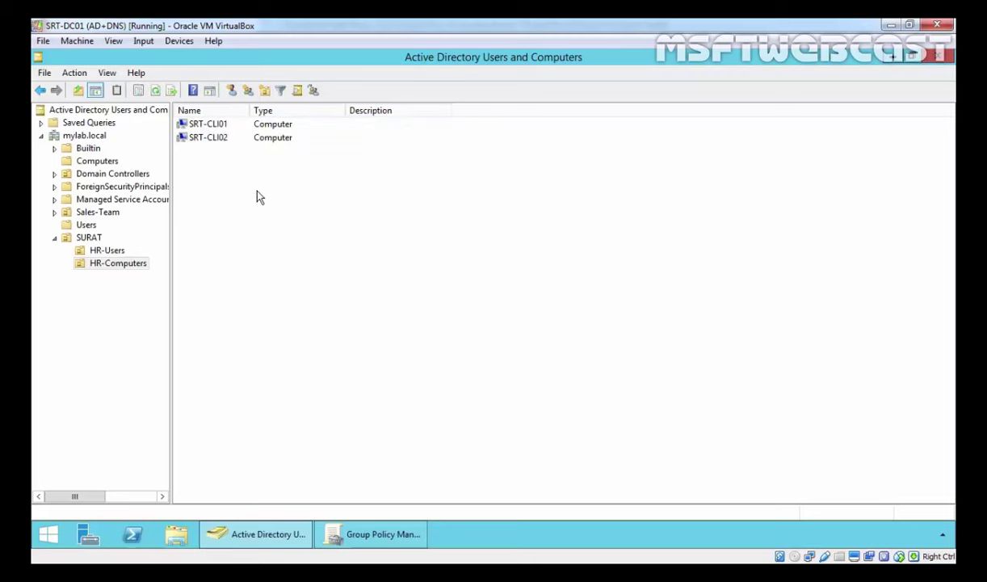
- Open GPO-2's report under HR-Computers and highlight 'Do not display last user name' set to Enabled
{"action": "left_click", "coordinate": [388, 534]}
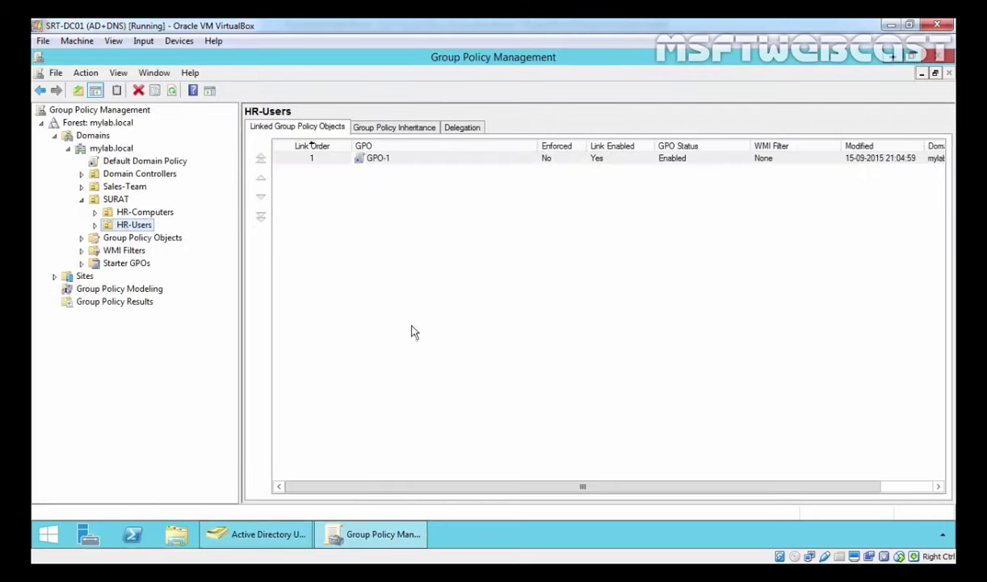
{"action": "double_click", "coordinate": [144, 213]}
{"action": "left_click", "coordinate": [139, 224]}
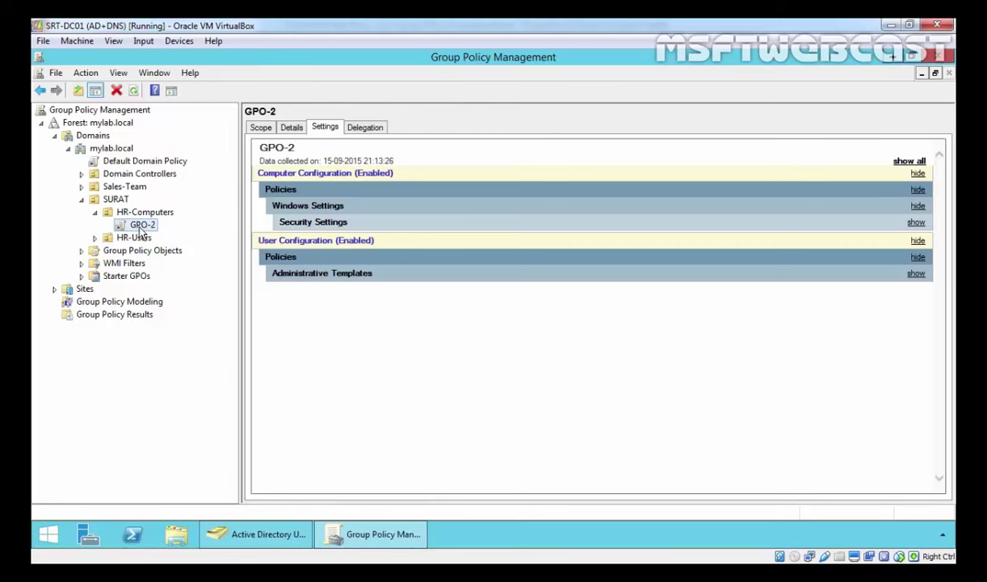
{"action": "left_click", "coordinate": [291, 222]}
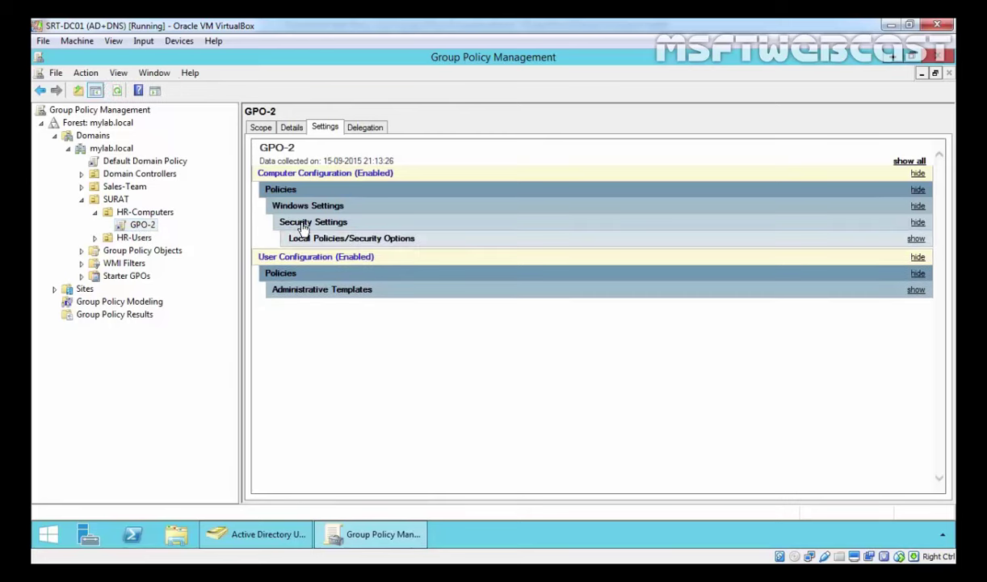
{"action": "left_click", "coordinate": [300, 236]}
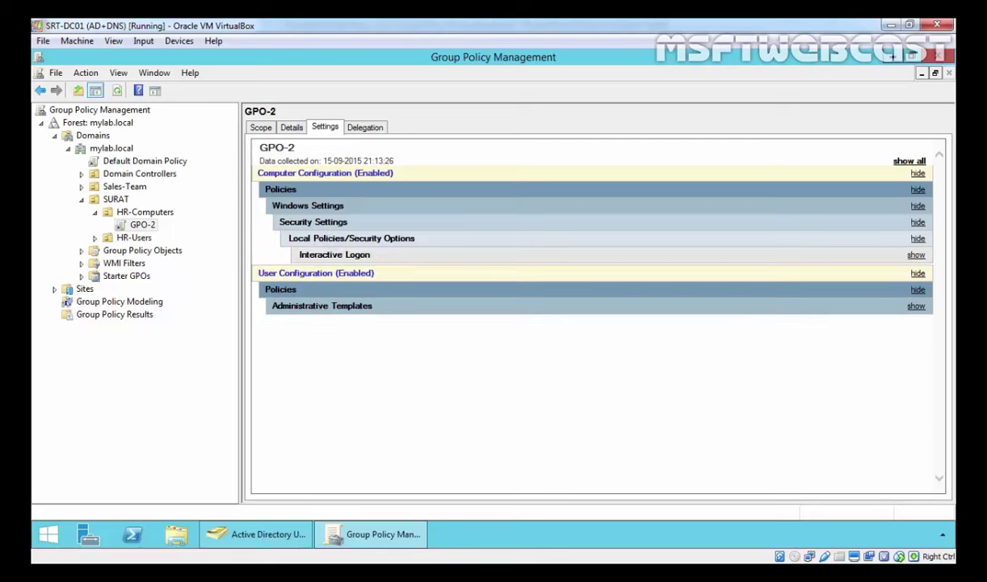
{"action": "left_click", "coordinate": [323, 254]}
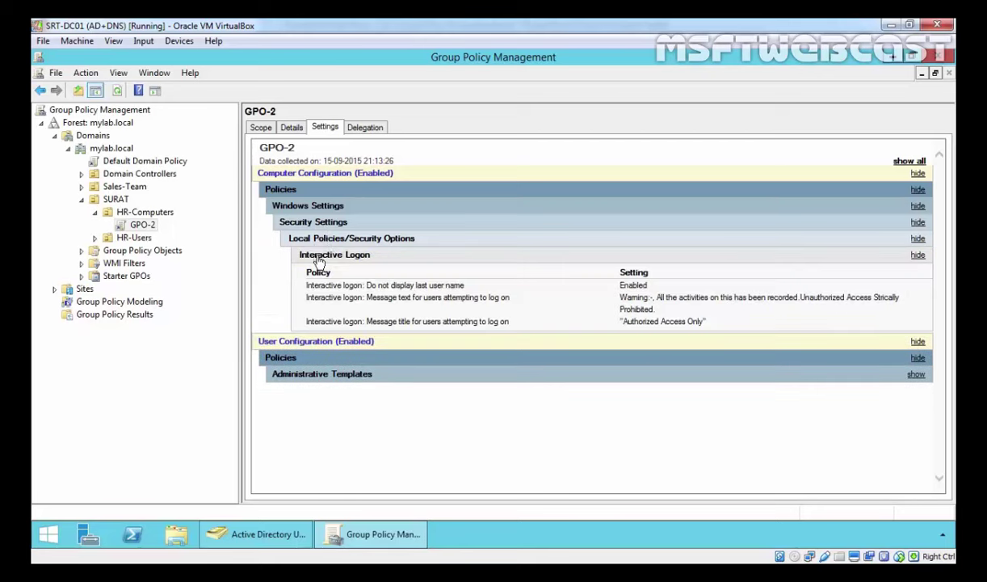
{"action": "left_click_drag", "start_coordinate": [369, 285], "coordinate": [465, 285]}
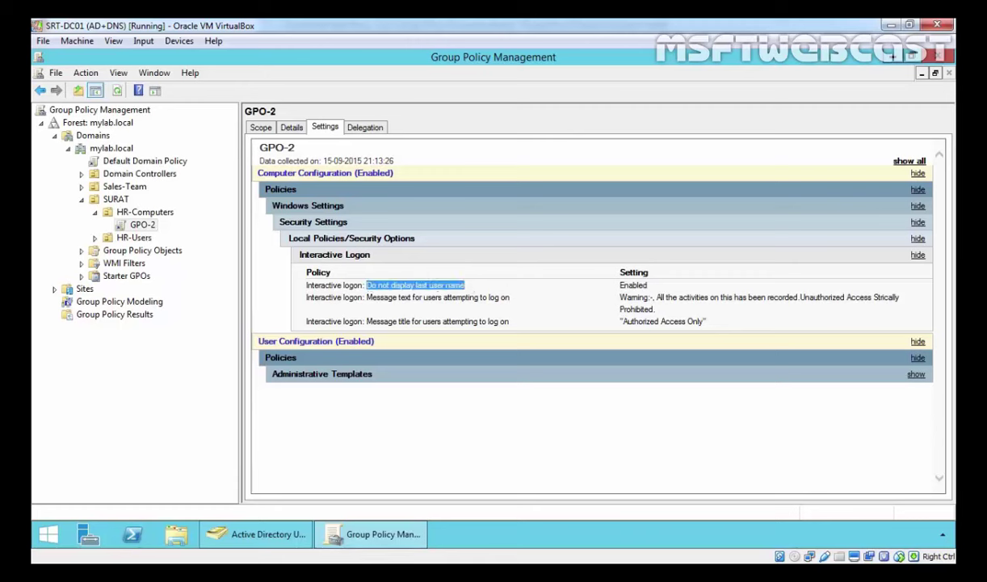
{"action": "double_click", "coordinate": [634, 284]}
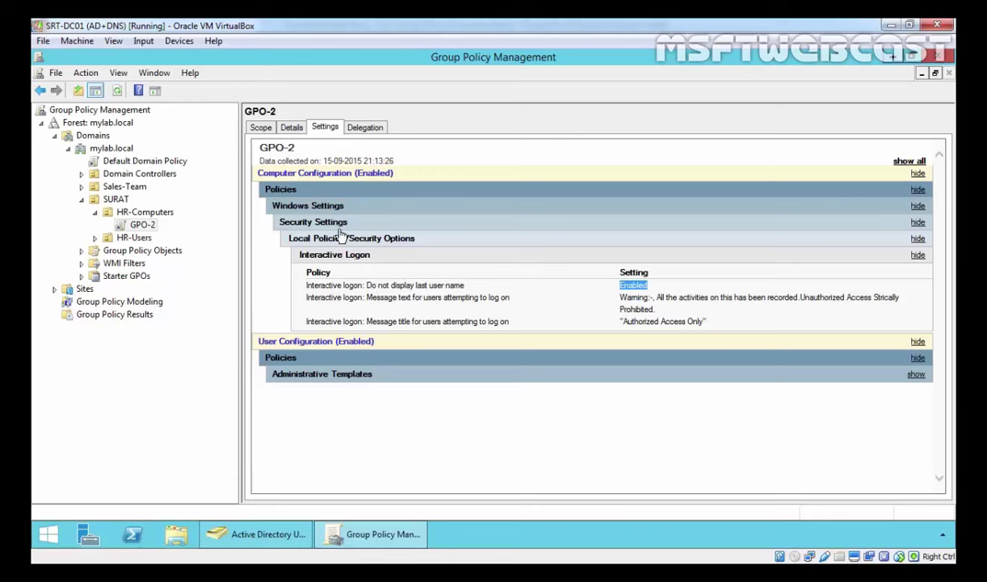
- Review GPO-2's Ctrl+Alt+Del and User Profiles settings (max profile size 1024000), then show HR-Users' linked GPOs
{"action": "left_click", "coordinate": [324, 376]}
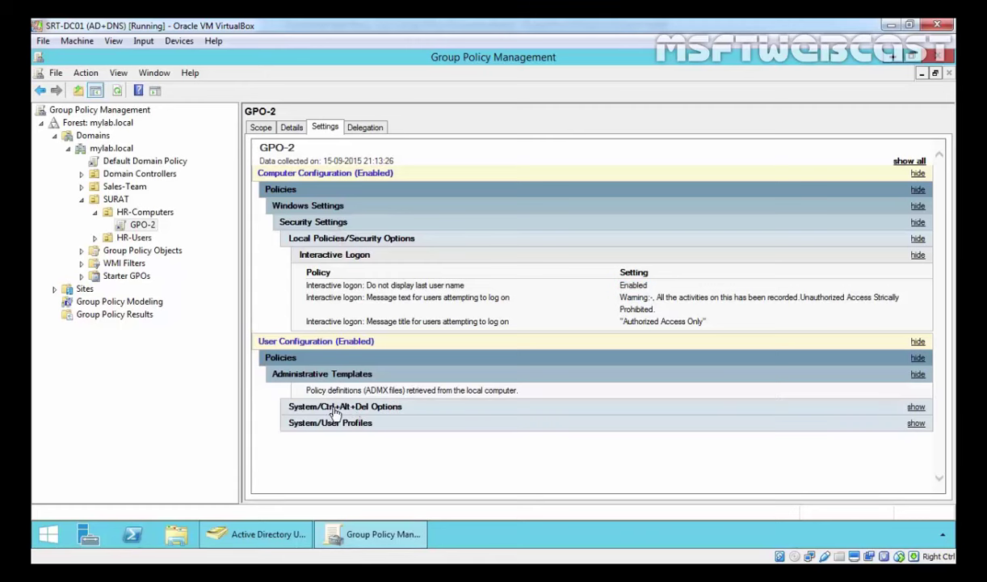
{"action": "left_click", "coordinate": [321, 404]}
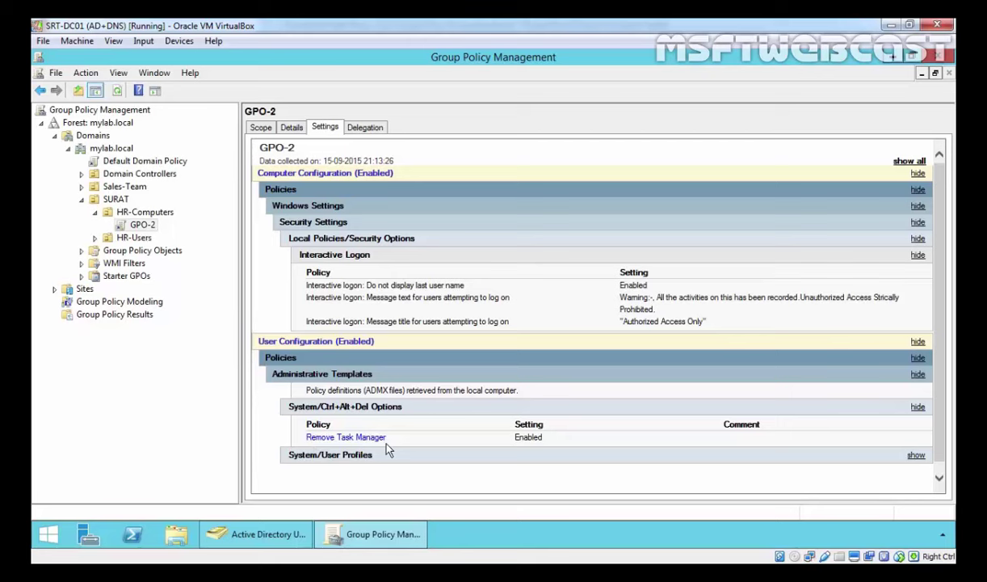
{"action": "left_click", "coordinate": [307, 455]}
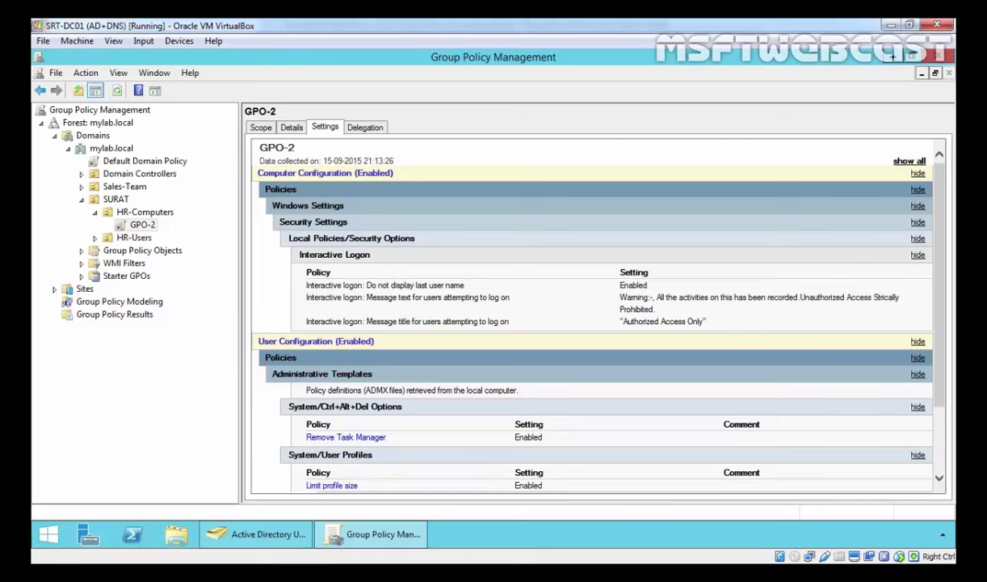
{"action": "scroll", "coordinate": [307, 455], "scroll_direction": "down", "scroll_amount": 2}
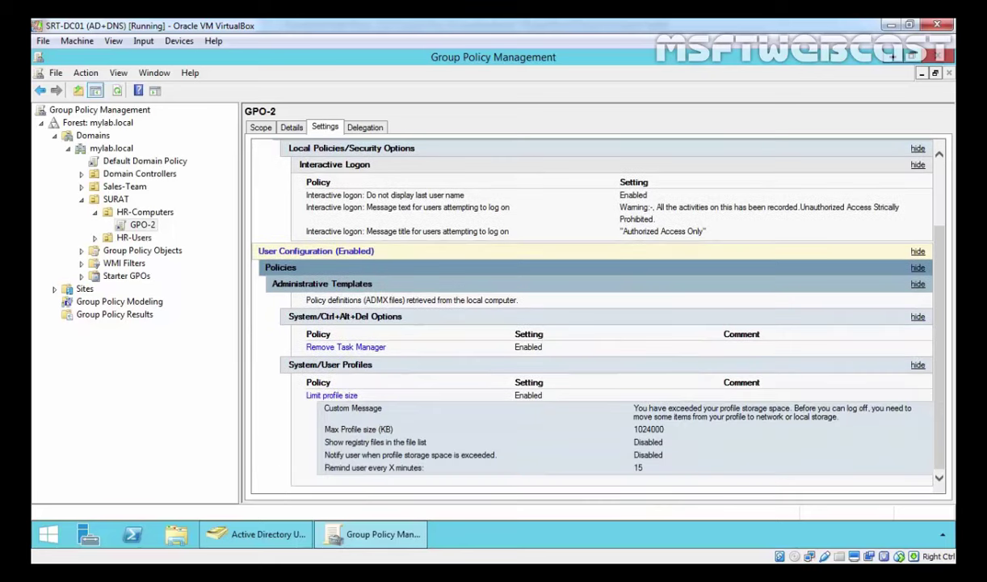
{"action": "left_click_drag", "start_coordinate": [633, 429], "coordinate": [672, 430]}
{"action": "double_click", "coordinate": [133, 238]}
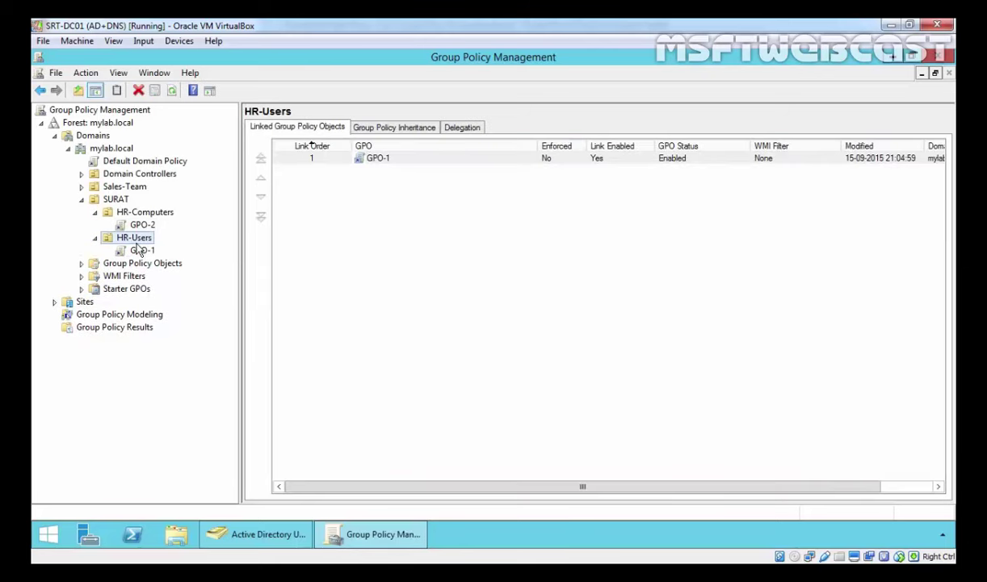
- Review GPO-1's report (no computer settings, Start Menu and Taskbar policies), then list HR-Users in ADUC
{"action": "left_click", "coordinate": [143, 250]}
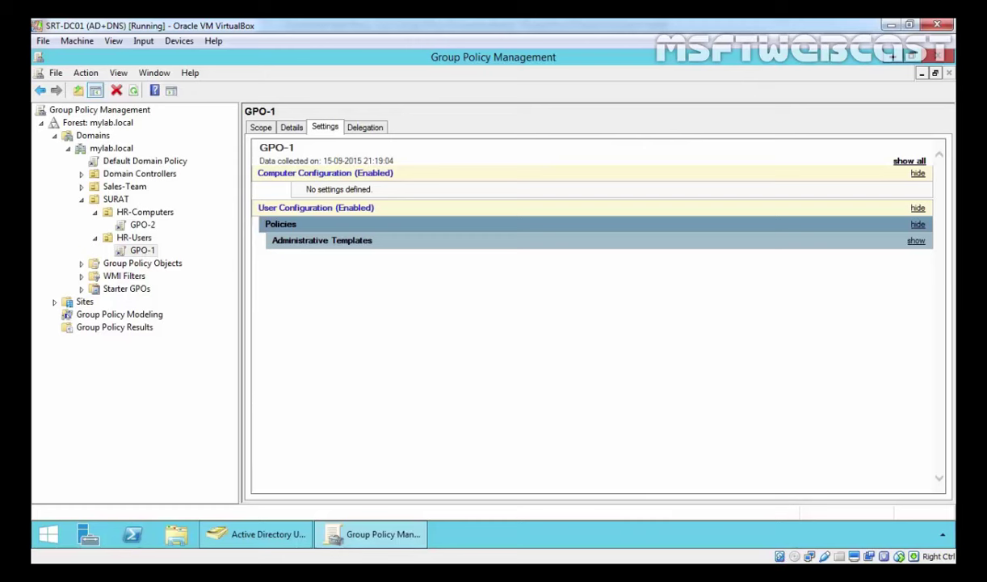
{"action": "left_click_drag", "start_coordinate": [304, 189], "coordinate": [392, 198]}
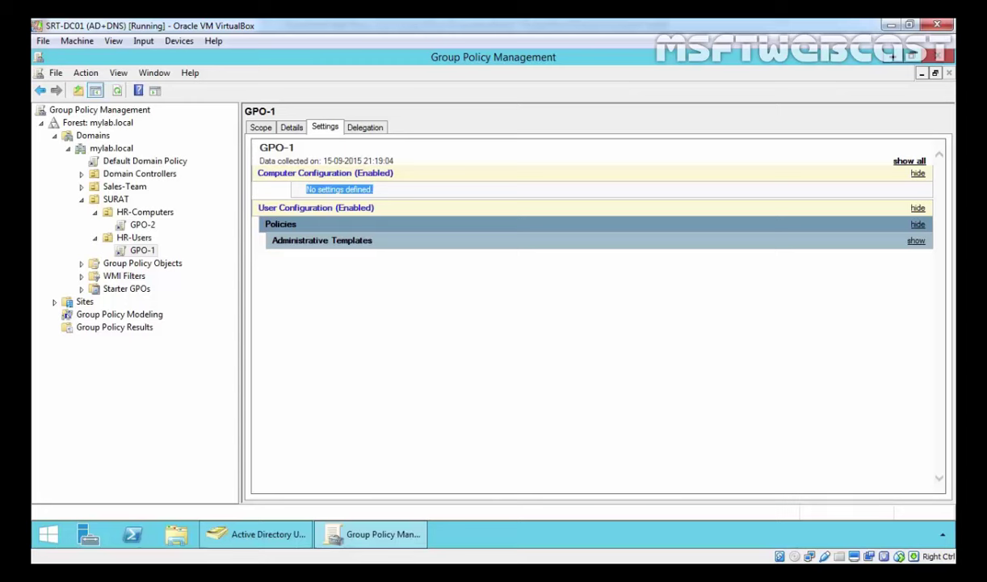
{"action": "left_click", "coordinate": [307, 245]}
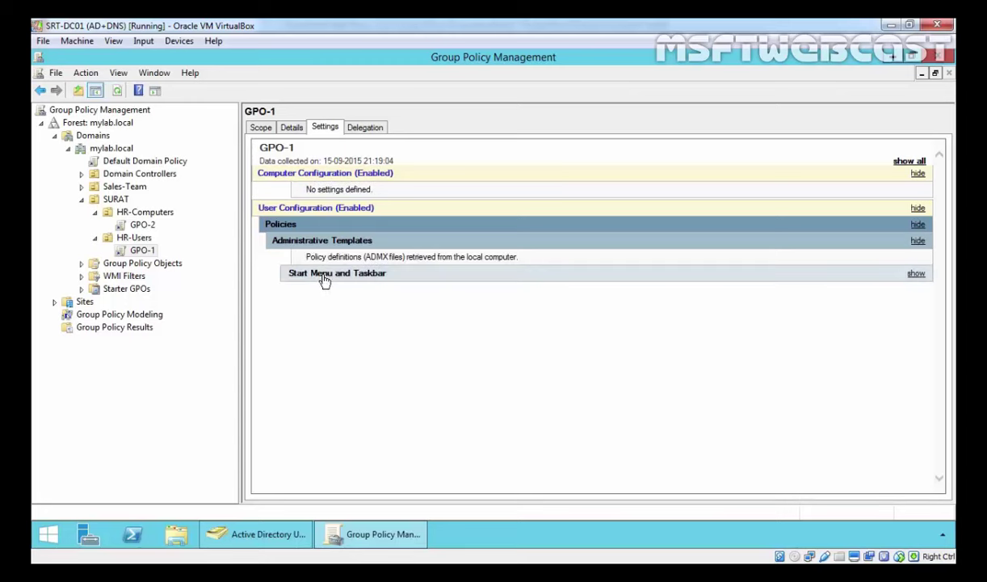
{"action": "left_click", "coordinate": [312, 272]}
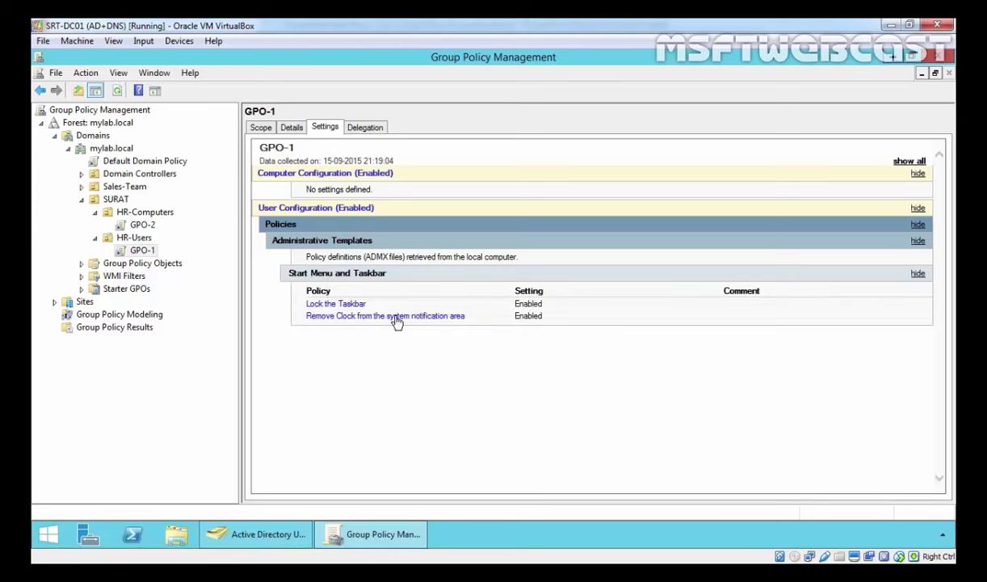
{"action": "left_click", "coordinate": [260, 533]}
{"action": "left_click", "coordinate": [108, 250]}
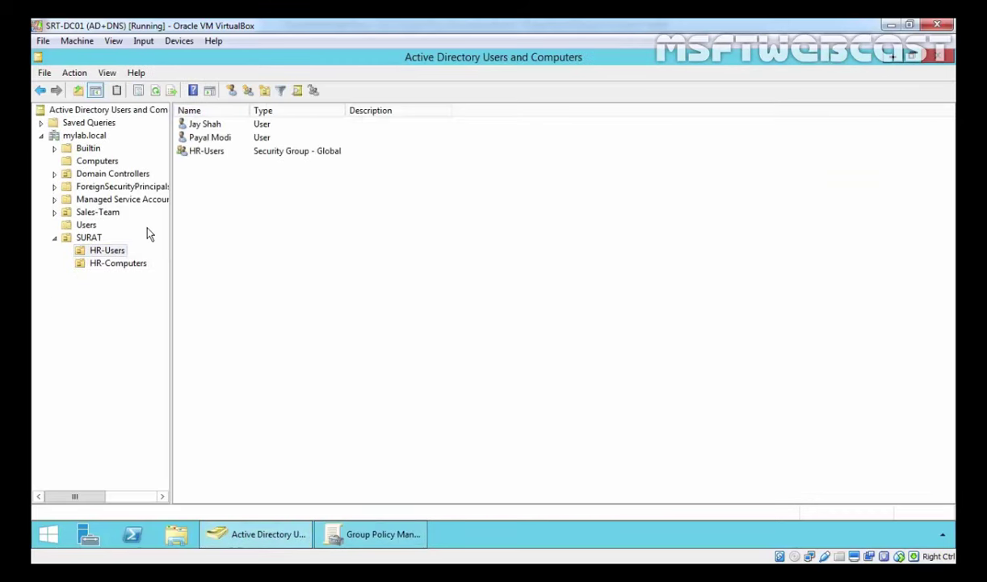
- List HR-Computers' machines in ADUC, then open GPO-2's settings report in Group Policy Management
{"action": "left_click", "coordinate": [206, 125]}
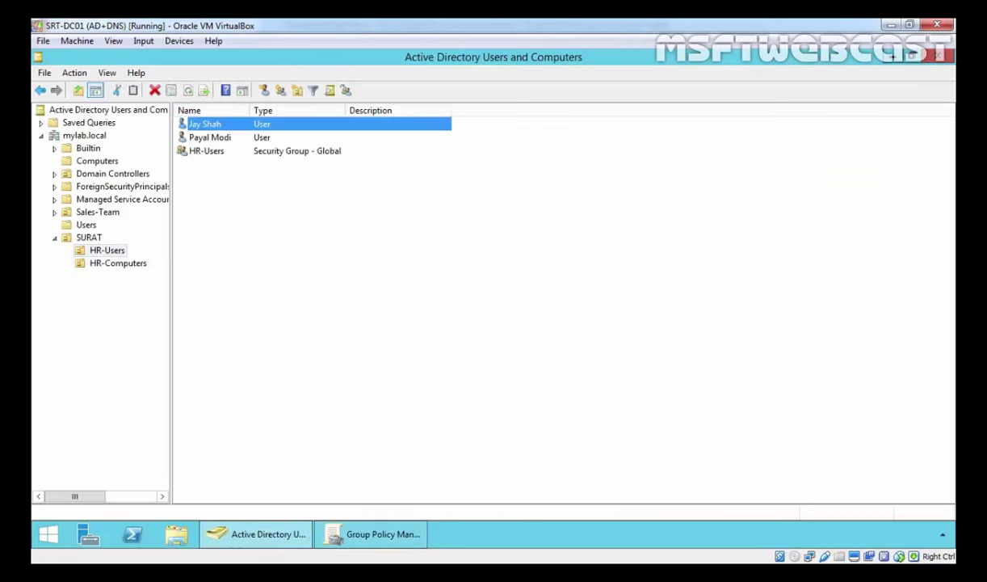
{"action": "left_click", "coordinate": [118, 263]}
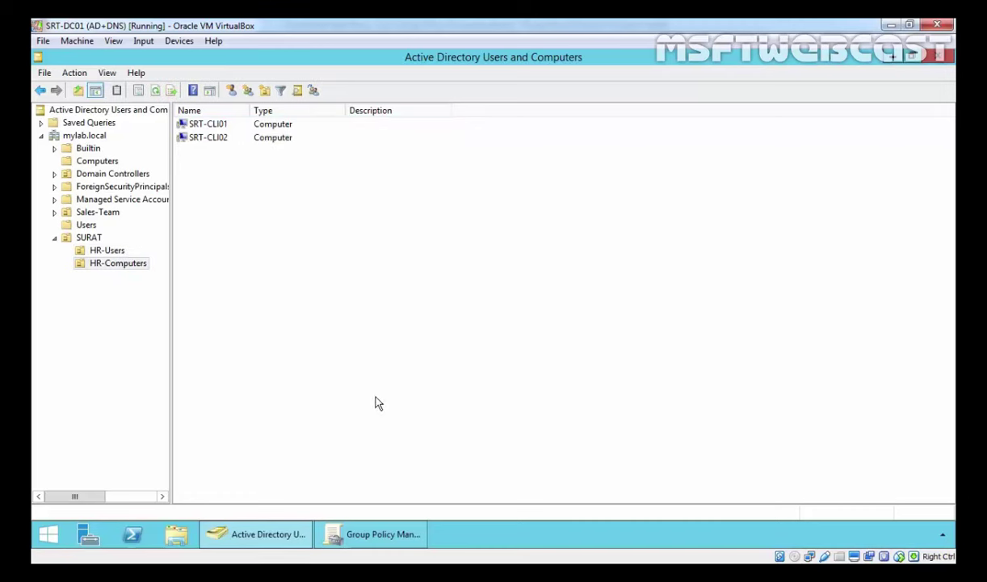
{"action": "left_click", "coordinate": [365, 532]}
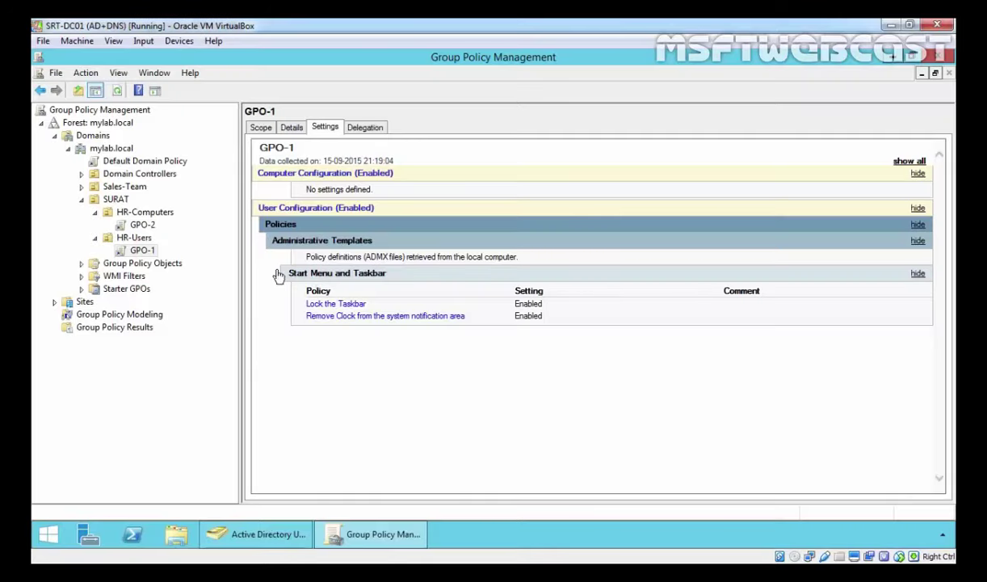
{"action": "left_click", "coordinate": [138, 225]}
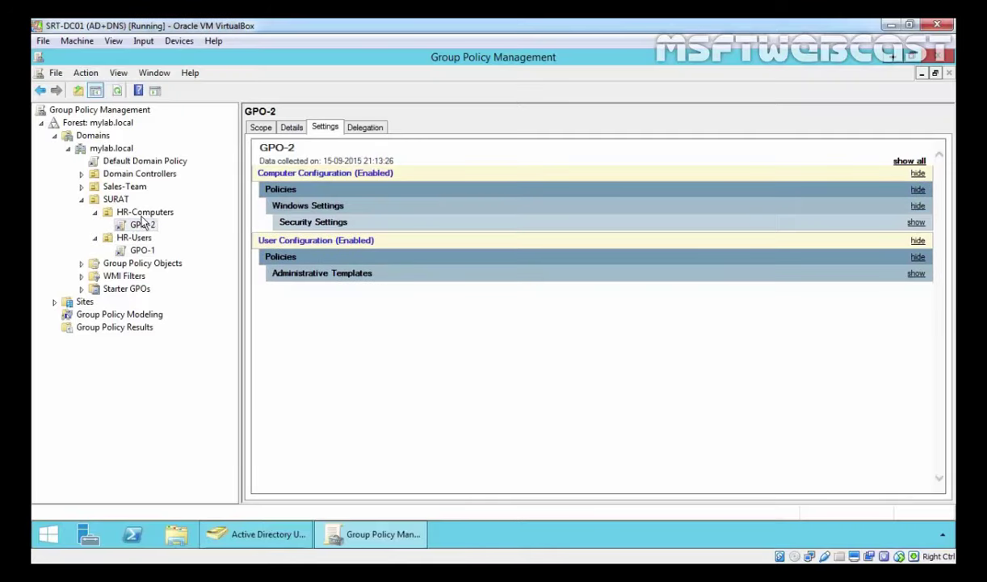
- Expand GPO-2's Interactive Logon security options and dismiss SRT-CLI02's 'Authorized Access Only' banner
{"action": "left_click", "coordinate": [319, 225]}
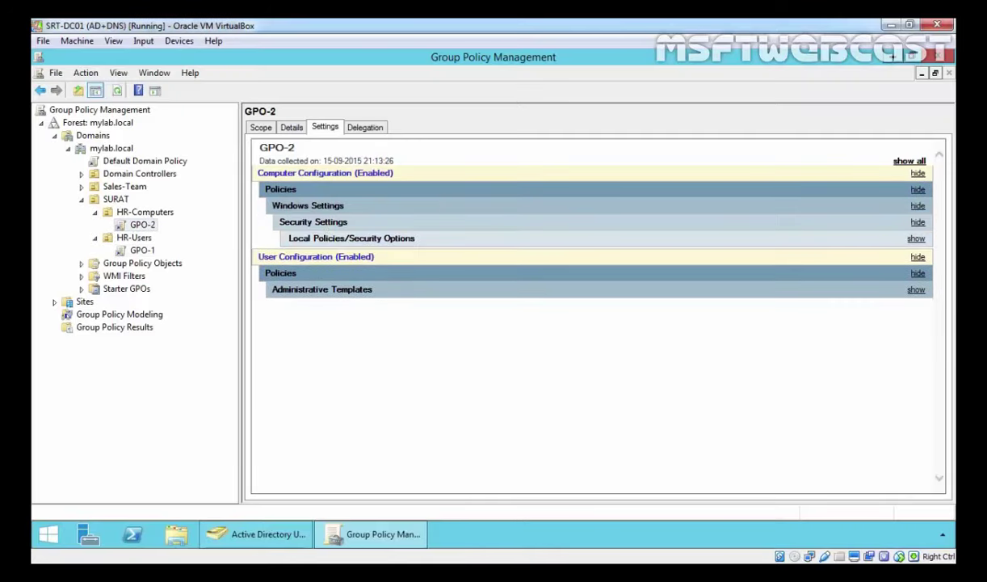
{"action": "left_click", "coordinate": [331, 239]}
{"action": "left_click", "coordinate": [338, 257]}
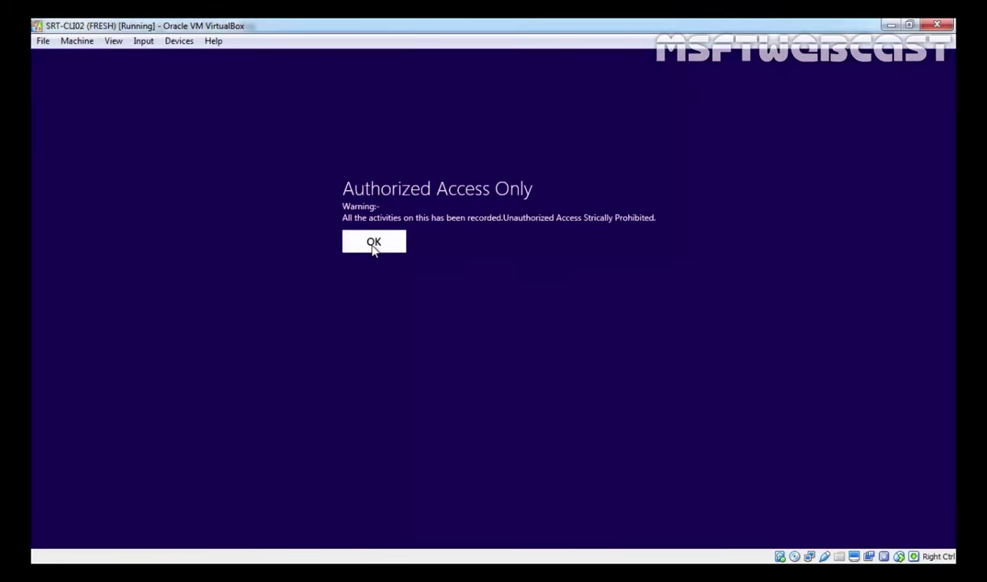
{"action": "left_click", "coordinate": [373, 245]}
{"action": "left_click", "coordinate": [436, 343]}
- Sign in to MYLAB on SRT-CLI02 with the HR user's name and password
{"action": "left_click", "coordinate": [510, 205]}
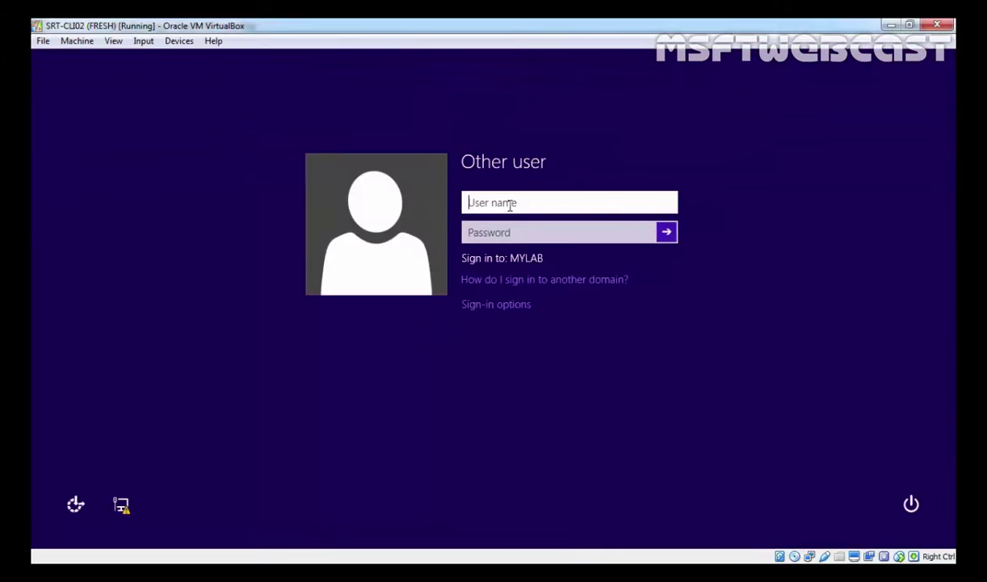
{"action": "key", "text": "Tab"}
{"action": "key", "text": "Return"}
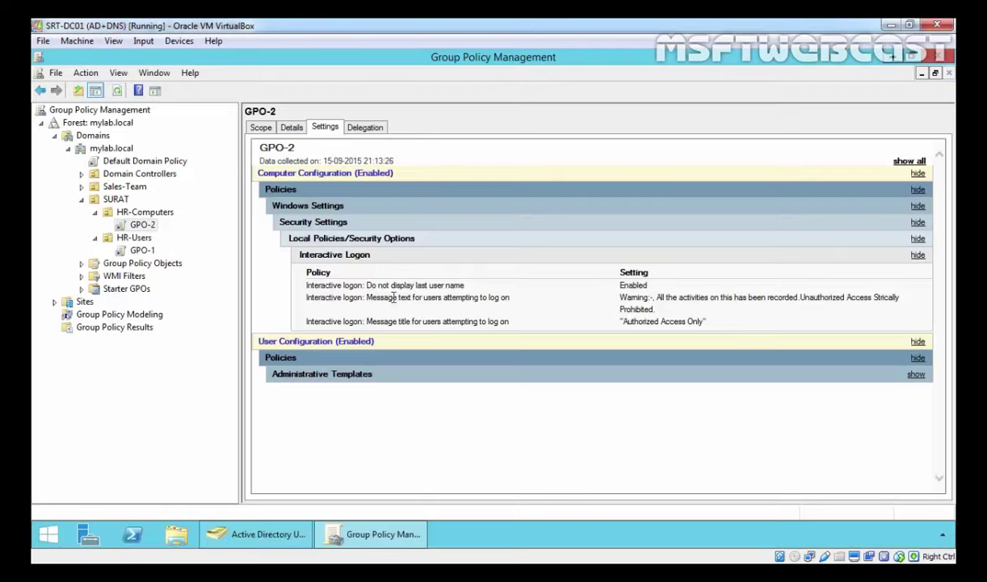
- Expand GPO-2's user Administrative Templates to show the System/Ctrl+Alt+Del Options policies
{"action": "left_click", "coordinate": [307, 375]}
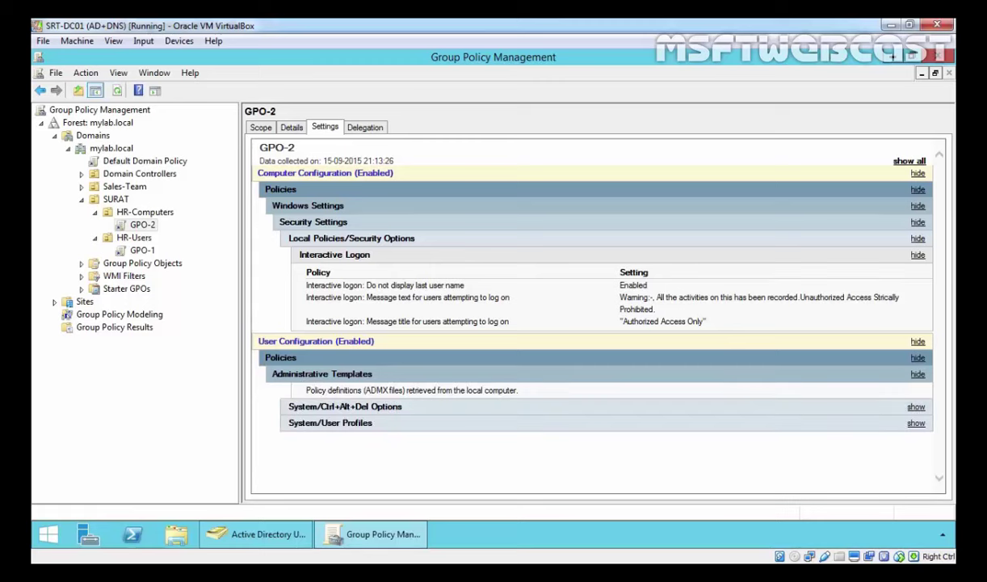
{"action": "left_click", "coordinate": [360, 407]}
{"action": "scroll", "coordinate": [436, 367], "scroll_direction": "down", "scroll_amount": 1}
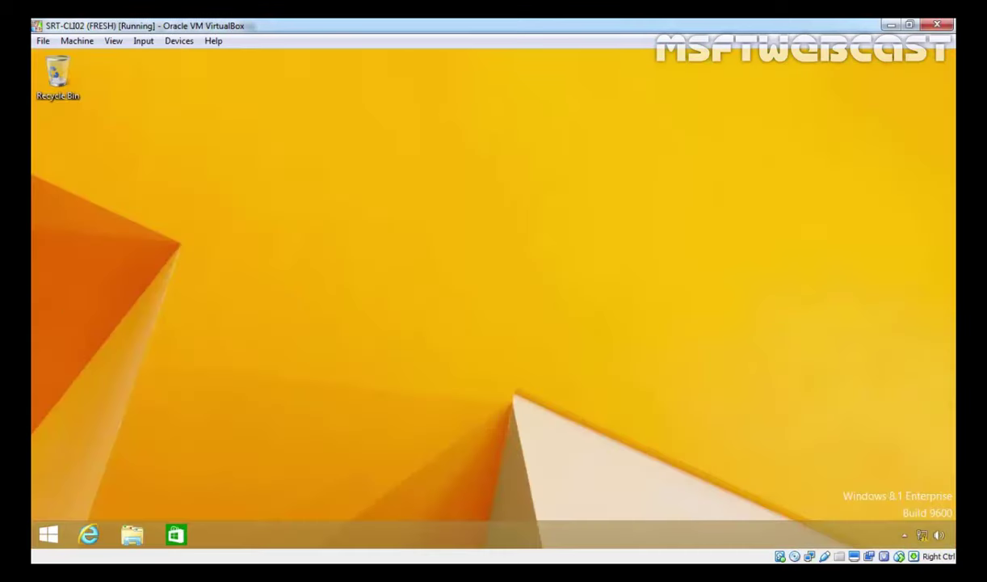
{"action": "right_click", "coordinate": [400, 535]}
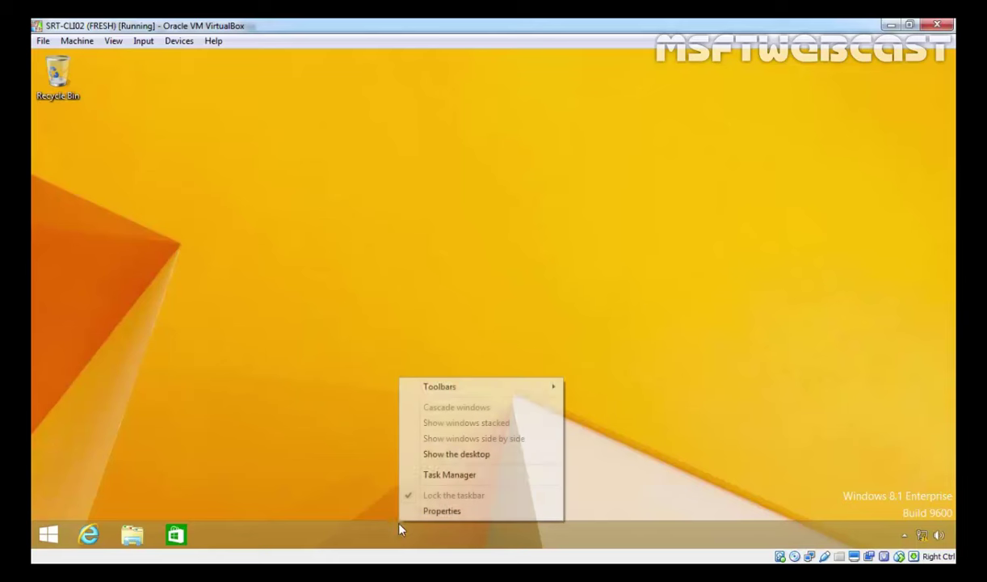
- Launch Task Manager on SRT-CLI02, then switch to Group Policy Management and back to the slides
{"action": "left_click", "coordinate": [453, 476]}
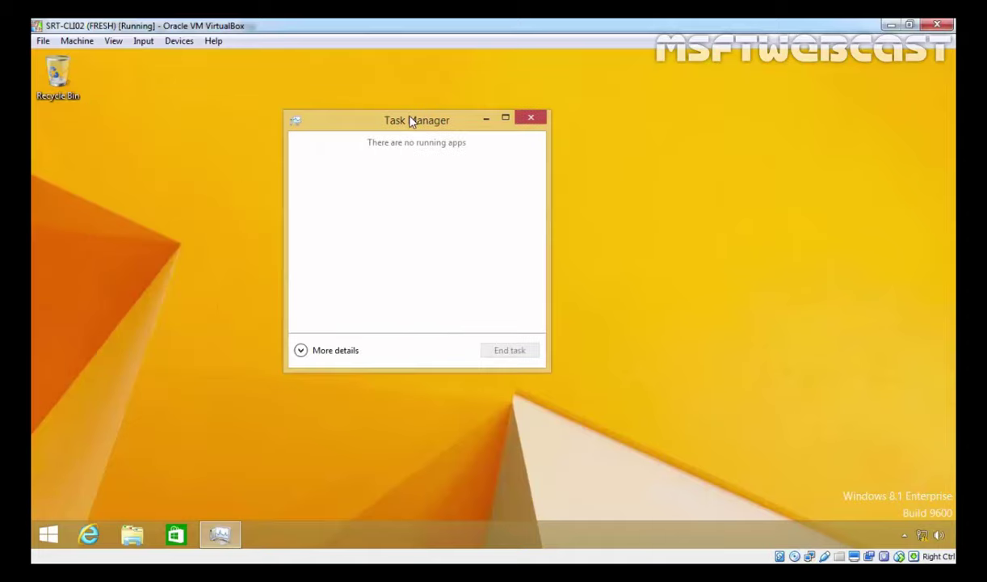
{"action": "key", "text": "alt+Tab"}
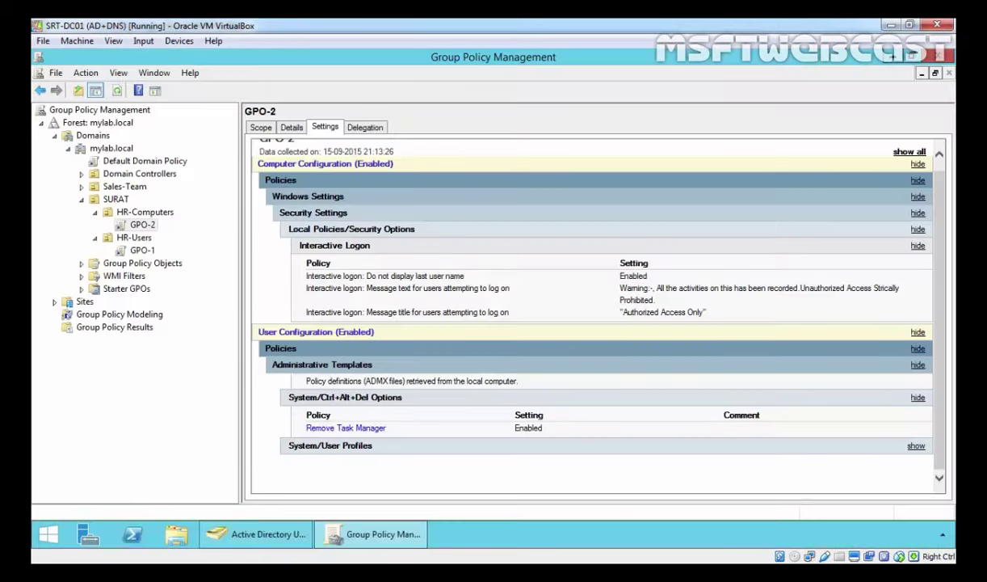
{"action": "key", "text": "alt+Tab"}
{"action": "key", "text": "alt+Tab"}
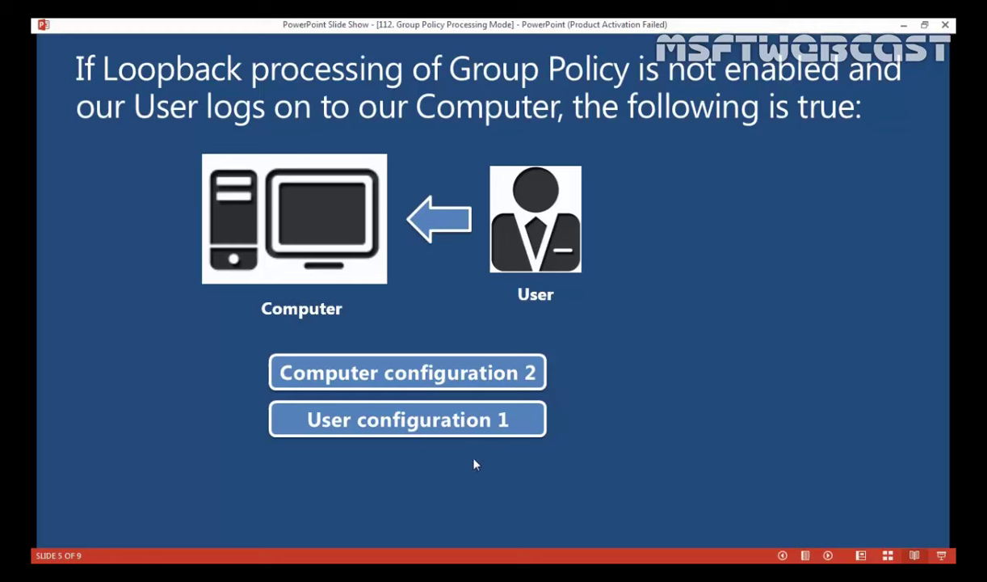
- Go back to the Domain/OU diagram slide and expand GPO-1's Start Menu and Taskbar policies
{"action": "key", "text": "Left"}
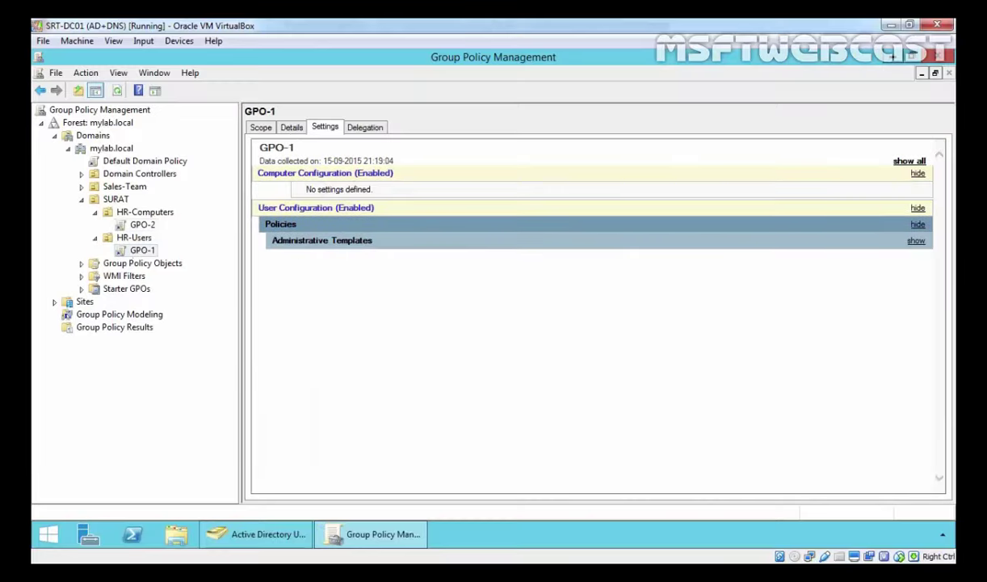
{"action": "left_click", "coordinate": [336, 275]}
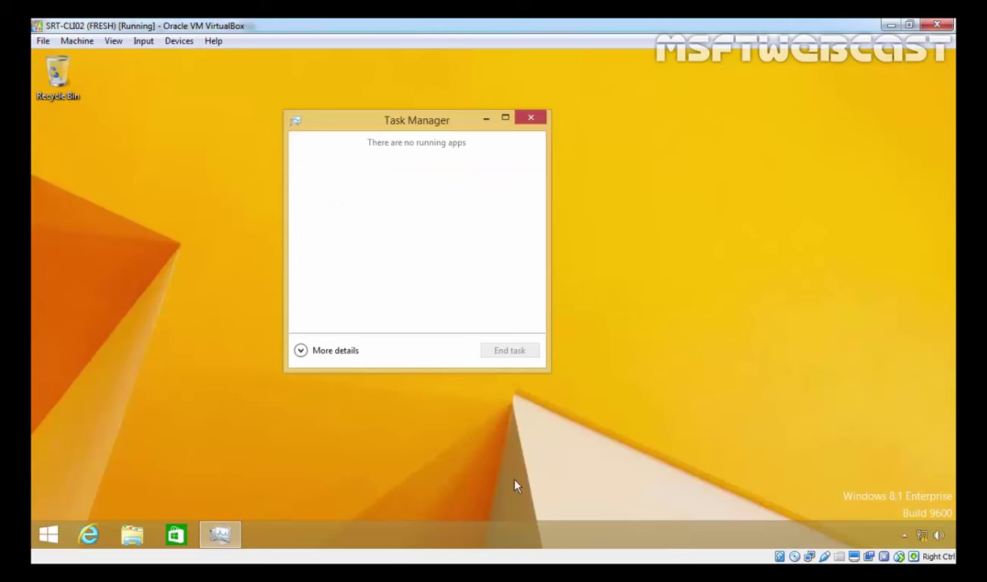
- Close Task Manager on the Windows 8.1 client
{"action": "left_click", "coordinate": [530, 120]}
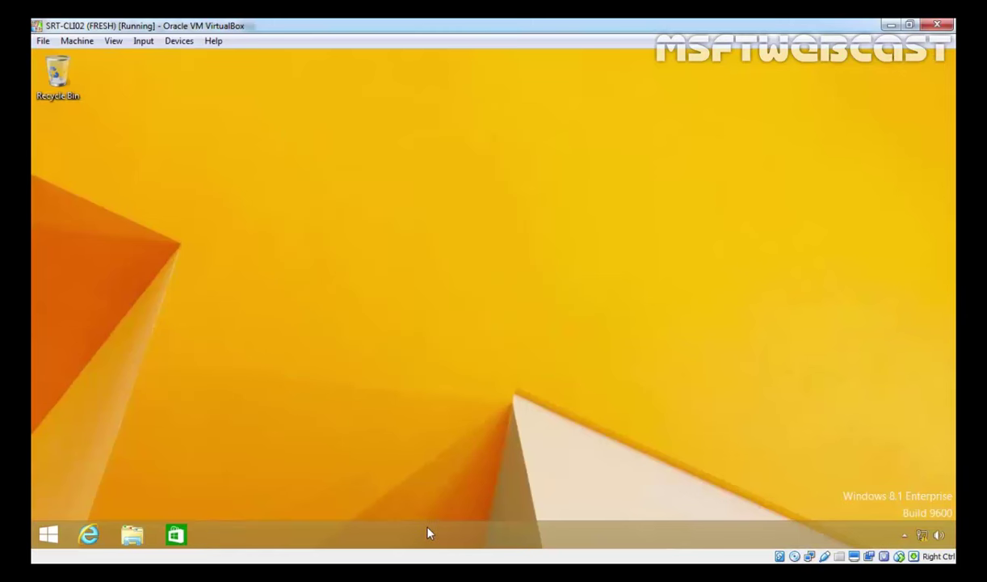
{"action": "right_click", "coordinate": [430, 533]}
{"action": "left_click", "coordinate": [320, 399]}
- Review the system icon settings in Taskbar properties, close them, and return the slides to slide 5
{"action": "right_click", "coordinate": [594, 535]}
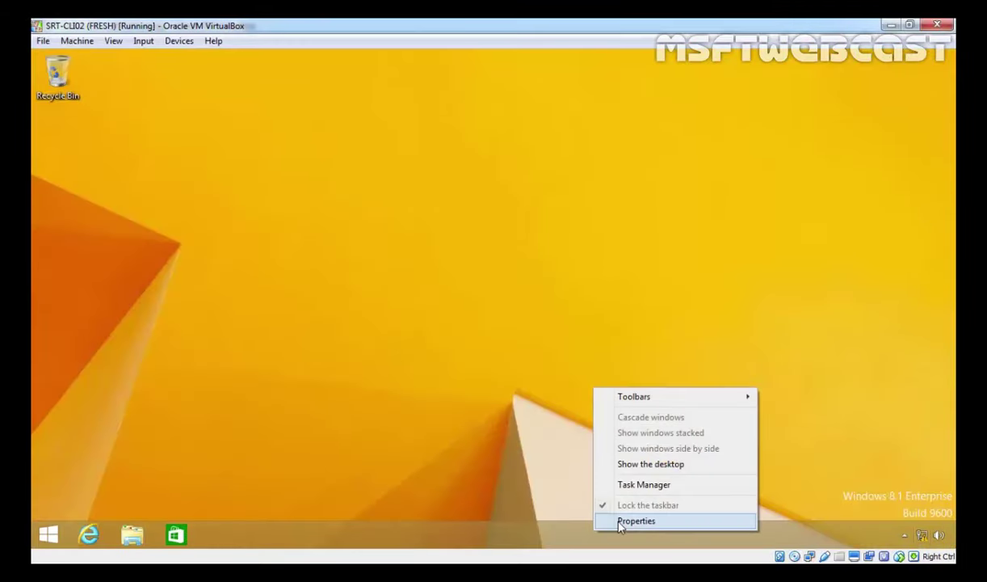
{"action": "left_click", "coordinate": [636, 521]}
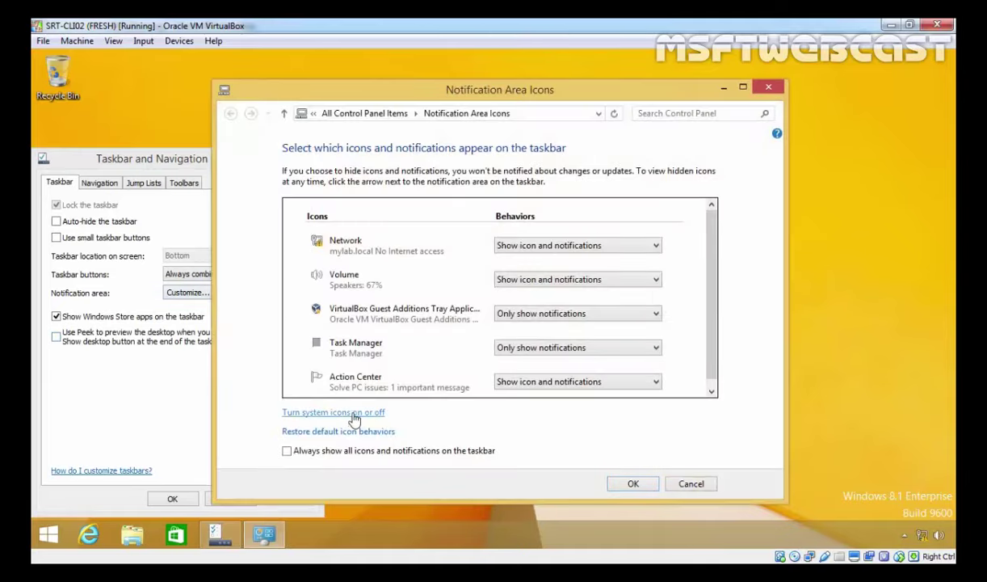
{"action": "left_click", "coordinate": [344, 349]}
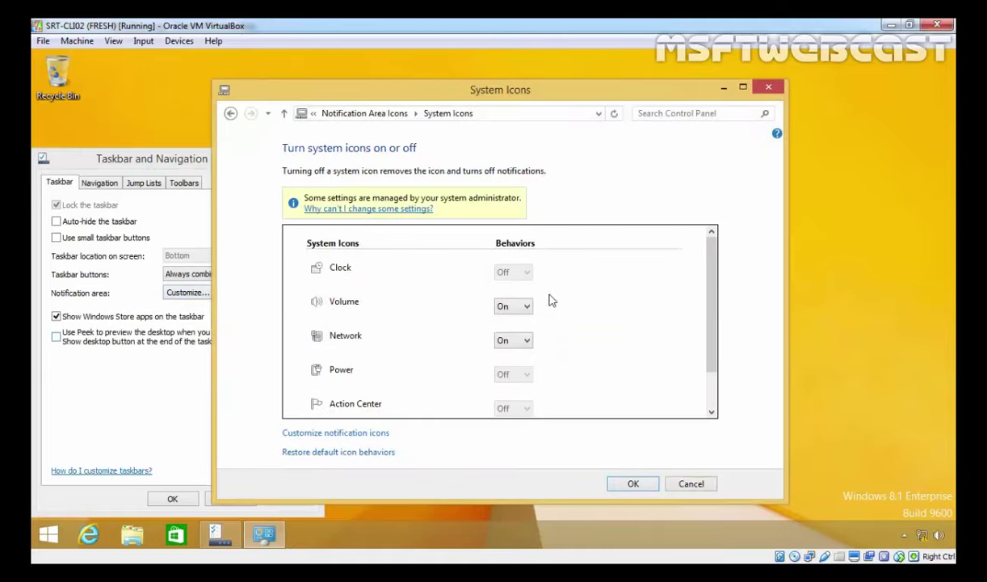
{"action": "left_click", "coordinate": [630, 483]}
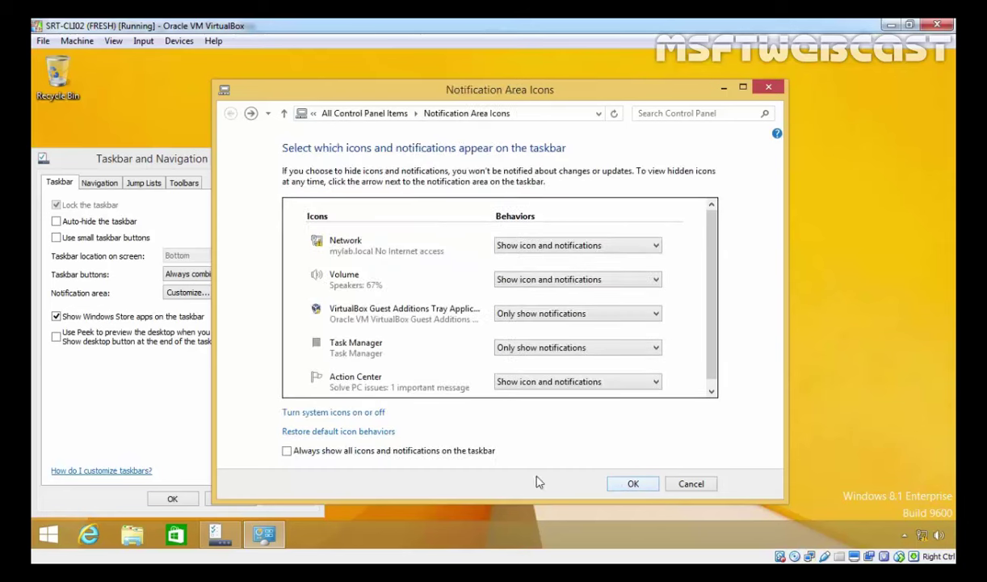
{"action": "left_click", "coordinate": [632, 483]}
{"action": "left_click", "coordinate": [175, 497]}
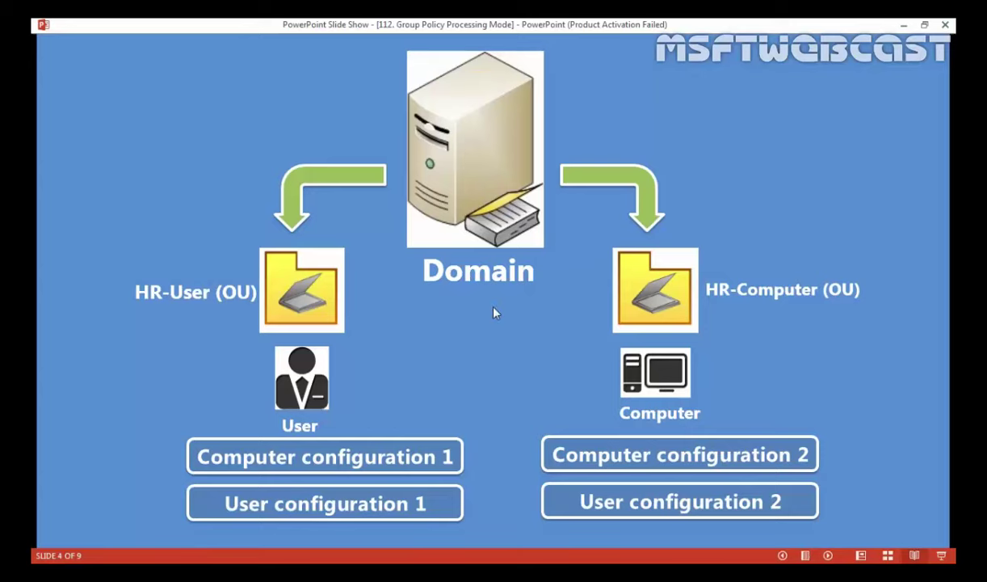
{"action": "left_click", "coordinate": [494, 312]}
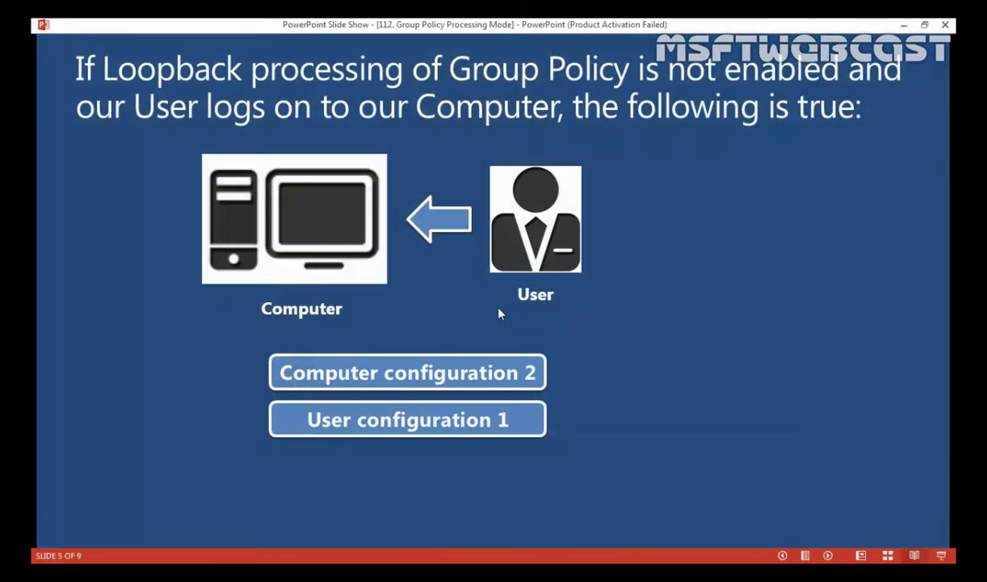
- Advance to slide 6 on Replace-mode loopback, then open GPO-2 from HR-Computers in a maximized policy editor
{"action": "left_click", "coordinate": [498, 313]}
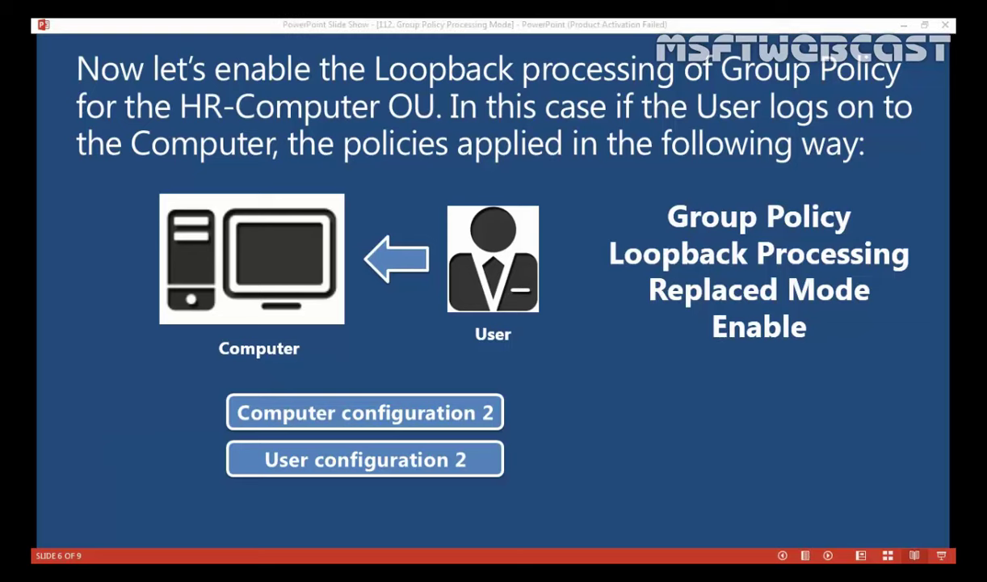
{"action": "key", "text": "alt+Tab"}
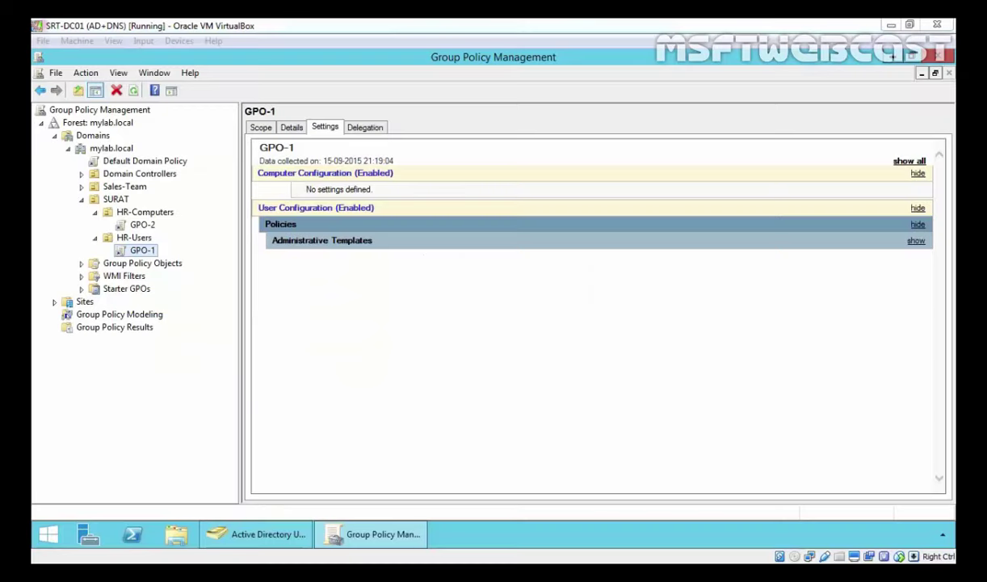
{"action": "left_click", "coordinate": [377, 349]}
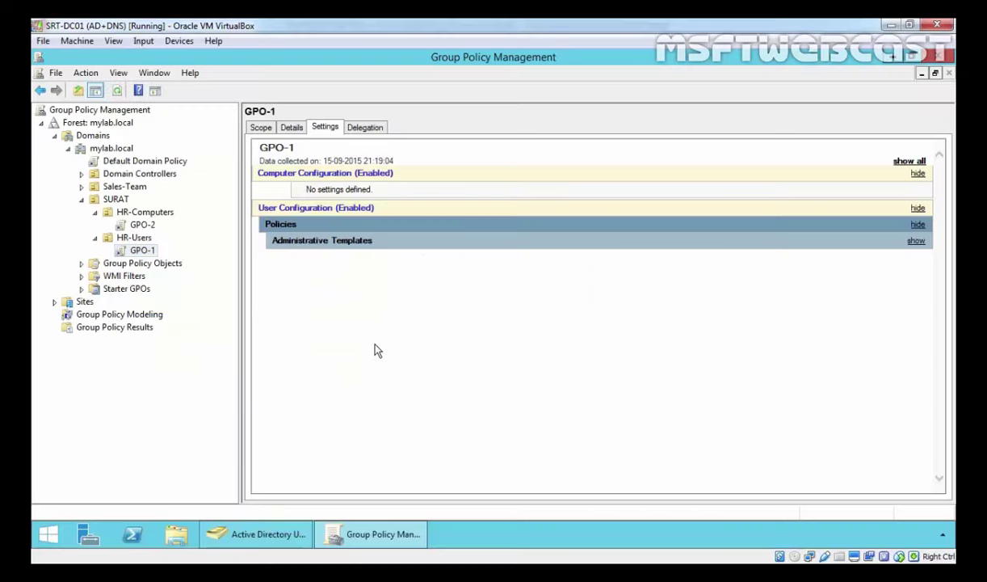
{"action": "left_click", "coordinate": [142, 224]}
{"action": "right_click", "coordinate": [142, 224]}
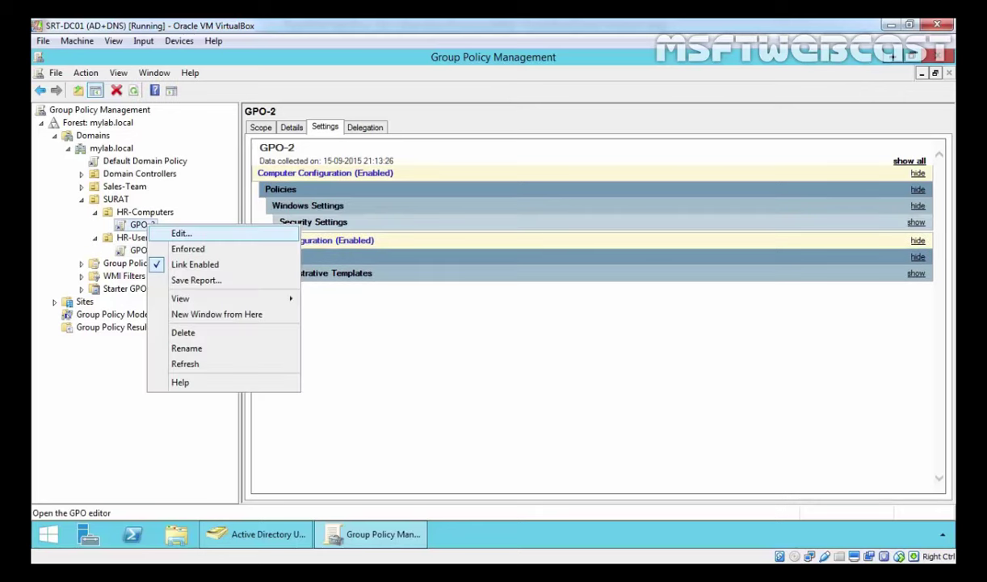
{"action": "left_click", "coordinate": [168, 232]}
{"action": "double_click", "coordinate": [242, 115]}
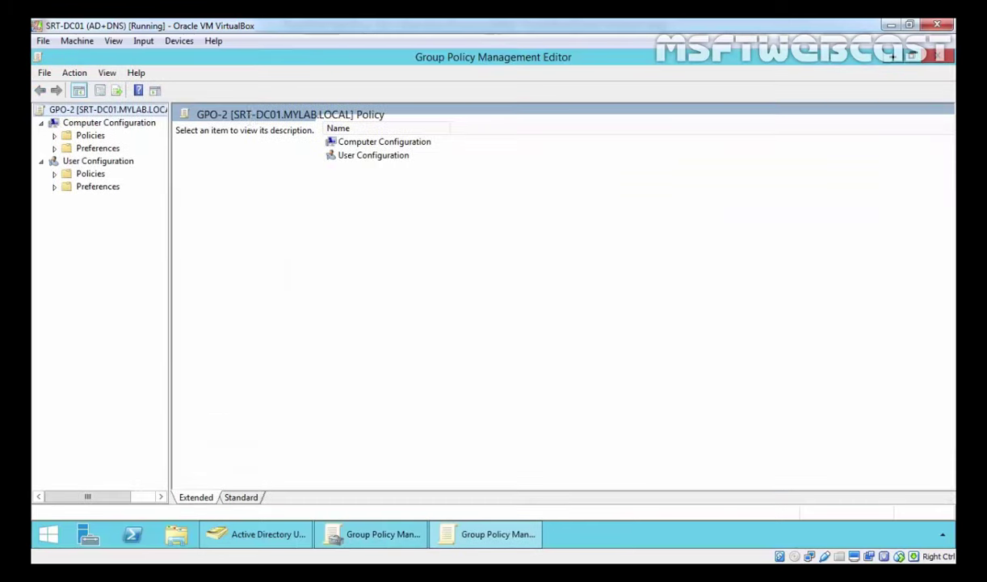
- Expand Computer Configuration Policies > Administrative Templates > System and show the Group Policy settings
{"action": "double_click", "coordinate": [89, 136]}
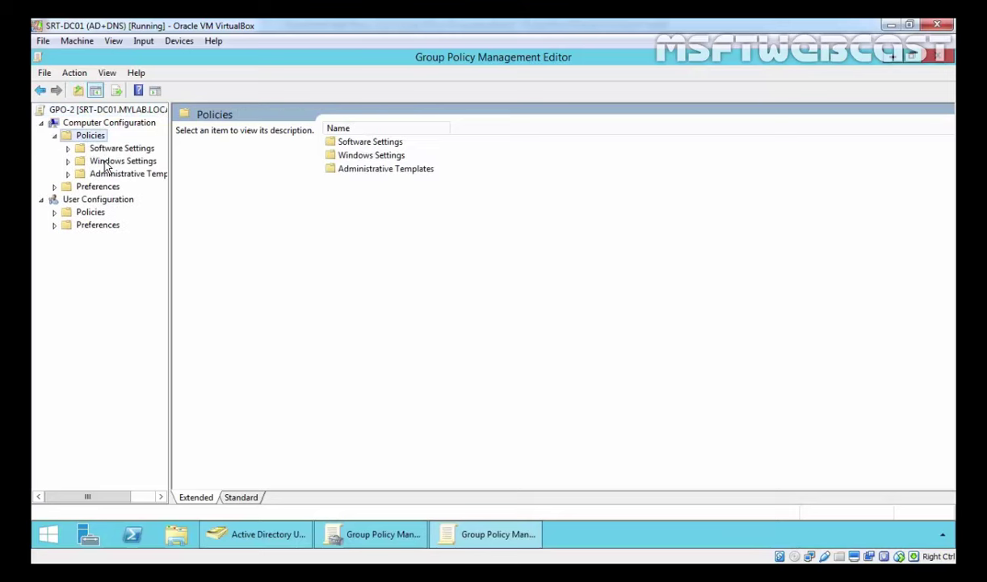
{"action": "double_click", "coordinate": [102, 176]}
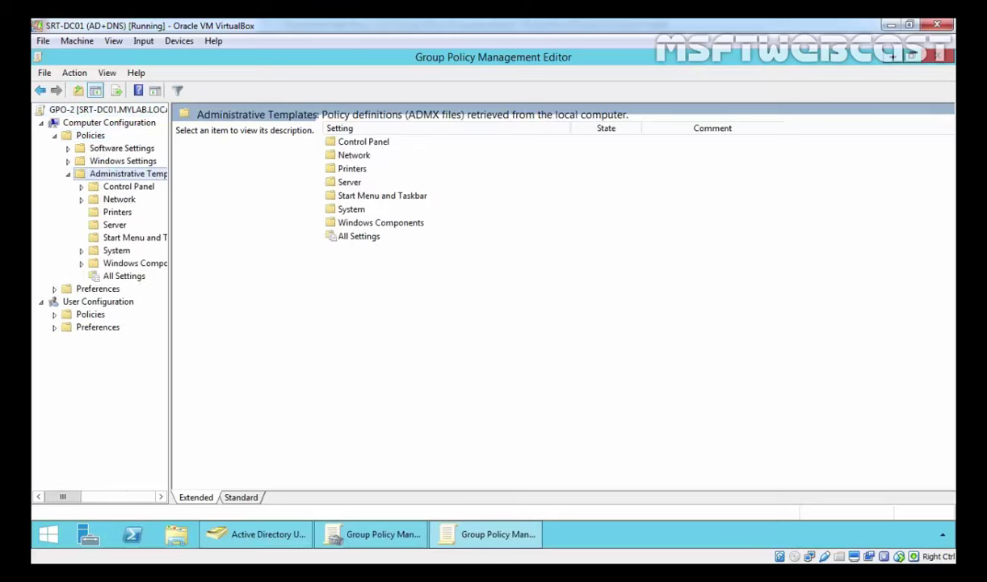
{"action": "left_click_drag", "start_coordinate": [169, 201], "coordinate": [254, 208]}
{"action": "double_click", "coordinate": [116, 251]}
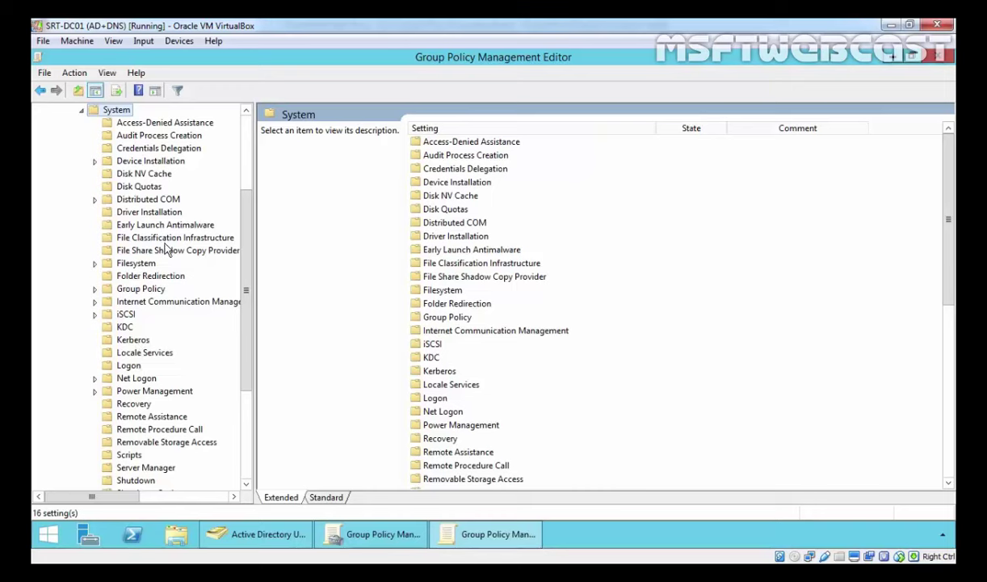
{"action": "left_click", "coordinate": [149, 289]}
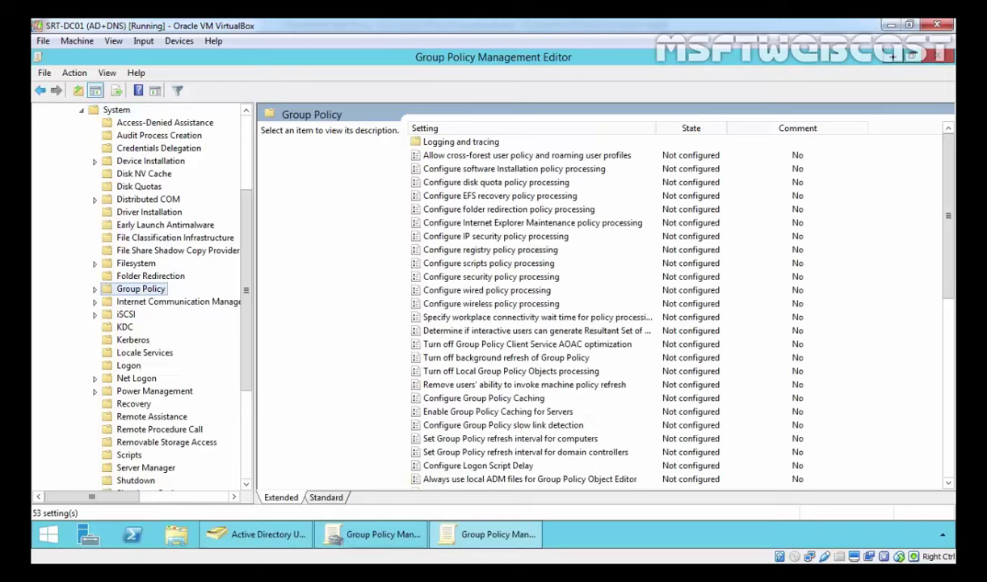
- Find and open the 'Configure user Group Policy loopback processing mode' setting
{"action": "left_click", "coordinate": [517, 330]}
{"action": "scroll", "coordinate": [533, 336], "scroll_direction": "down", "scroll_amount": 3}
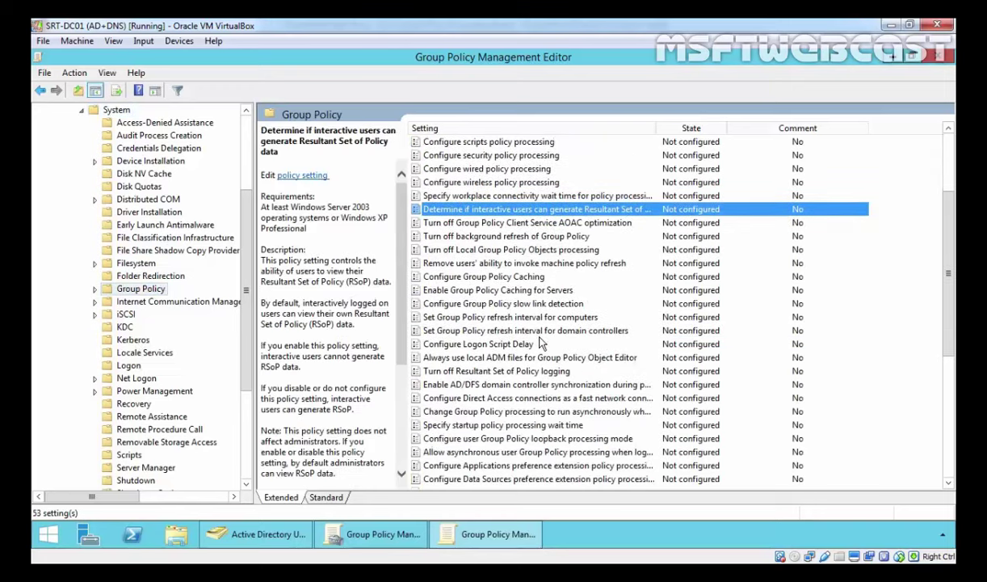
{"action": "scroll", "coordinate": [538, 345], "scroll_direction": "down", "scroll_amount": 2}
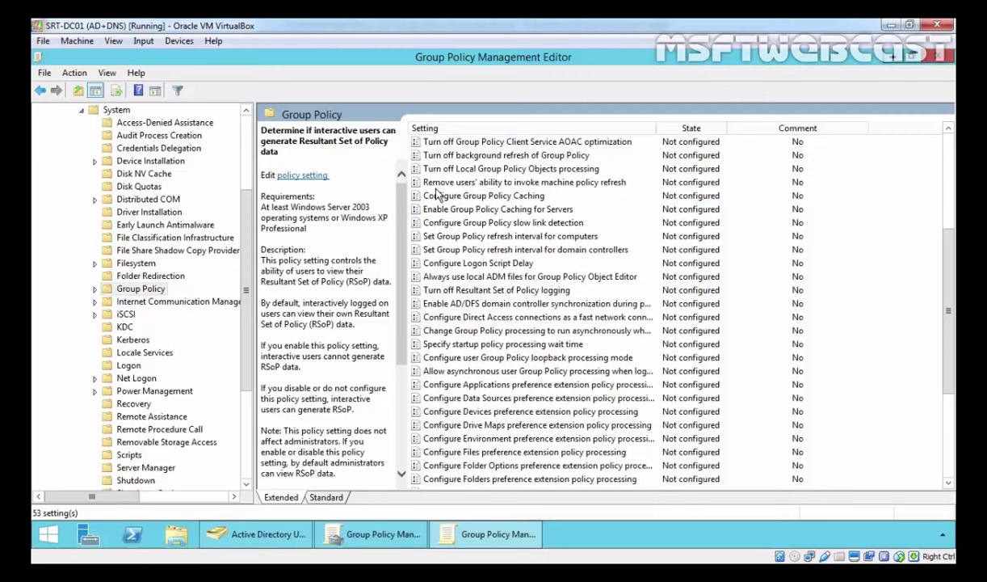
{"action": "scroll", "coordinate": [454, 380], "scroll_direction": "down", "scroll_amount": 1}
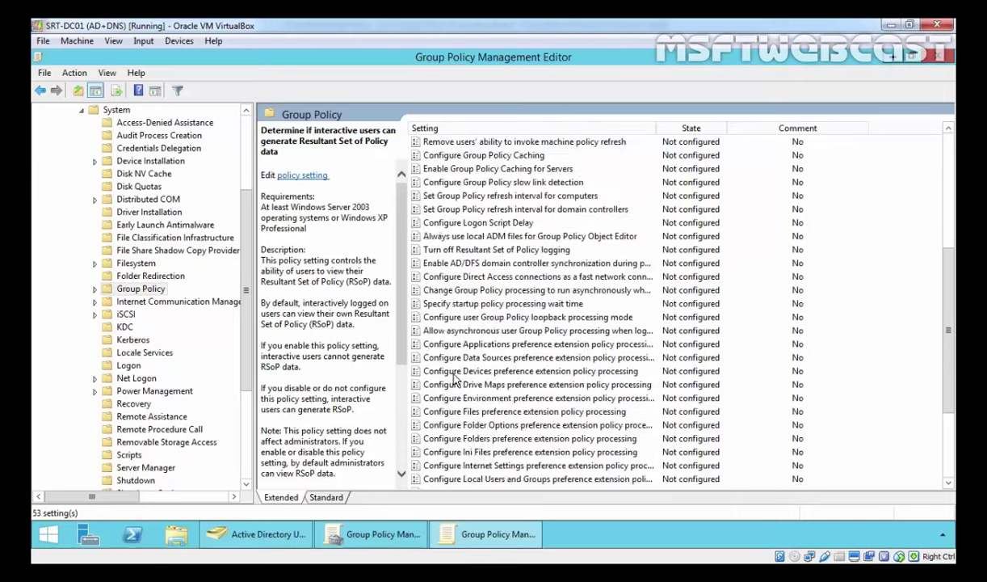
{"action": "scroll", "coordinate": [454, 380], "scroll_direction": "down", "scroll_amount": 3}
{"action": "scroll", "coordinate": [468, 396], "scroll_direction": "up", "scroll_amount": 7}
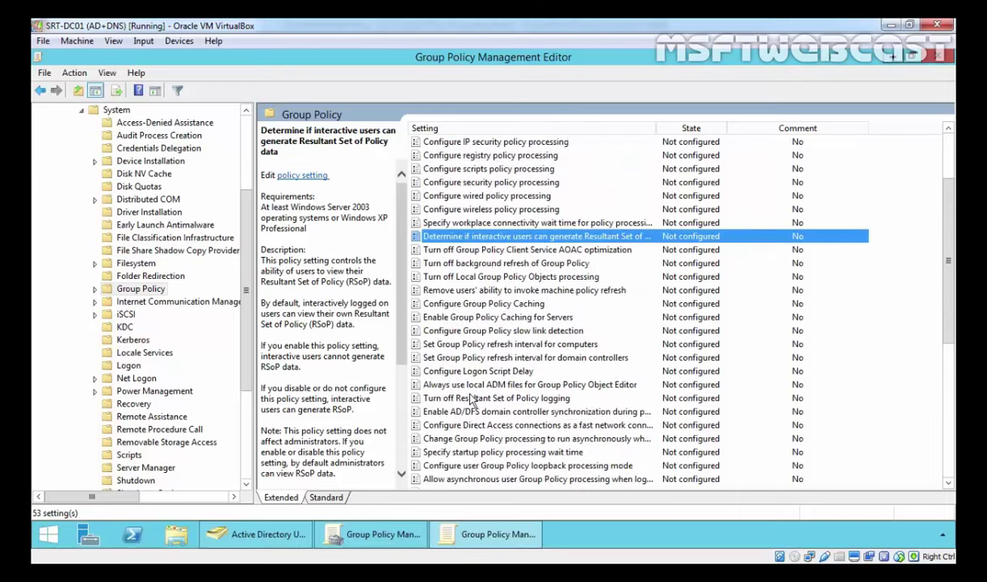
{"action": "left_click", "coordinate": [459, 466]}
{"action": "scroll", "coordinate": [464, 453], "scroll_direction": "down", "scroll_amount": 3}
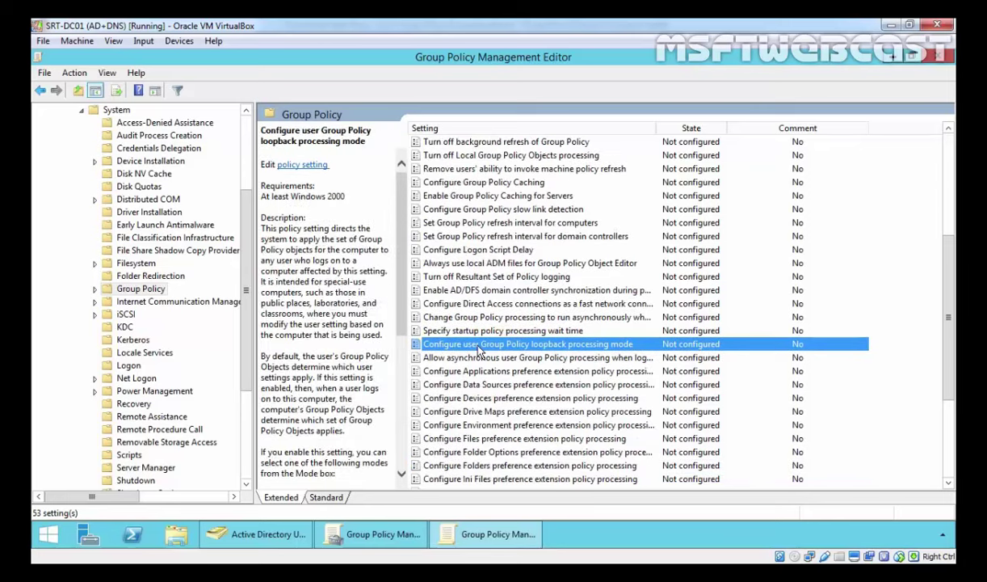
{"action": "double_click", "coordinate": [479, 345]}
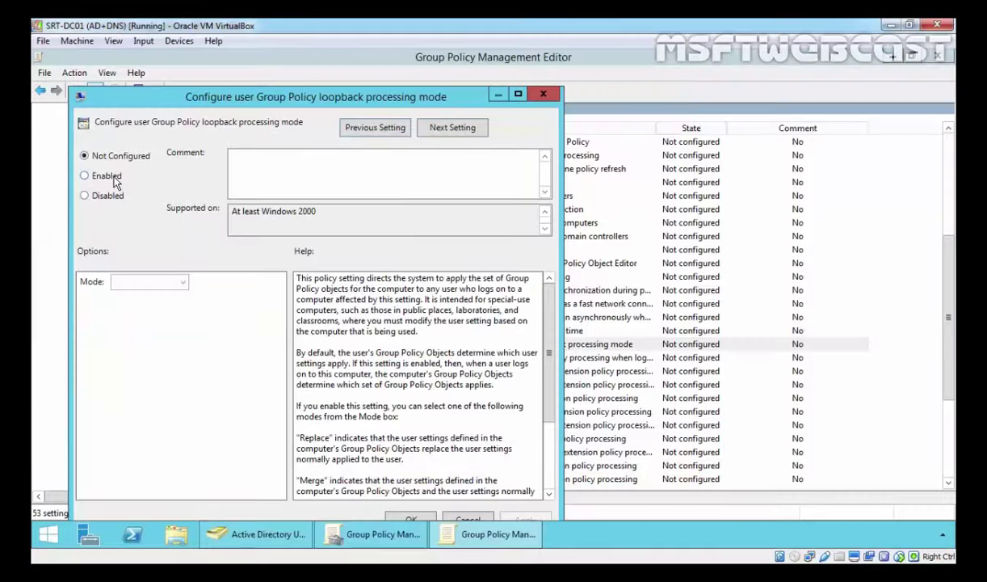
- Enable loopback processing with Mode set to Replace, then apply and close the setting
{"action": "left_click", "coordinate": [85, 175]}
{"action": "left_click_drag", "start_coordinate": [315, 96], "coordinate": [328, 77]}
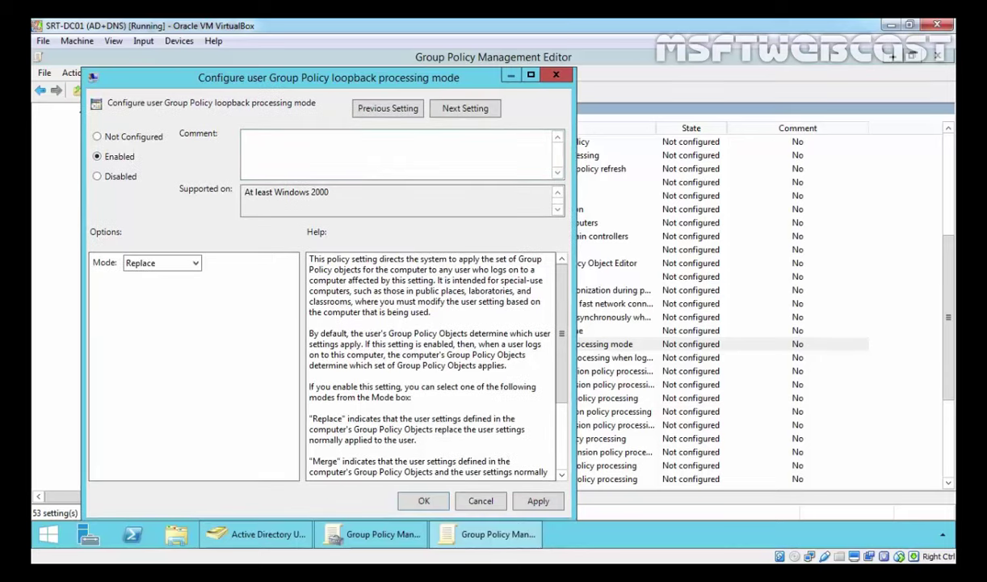
{"action": "scroll", "coordinate": [537, 311], "scroll_direction": "down", "scroll_amount": 3}
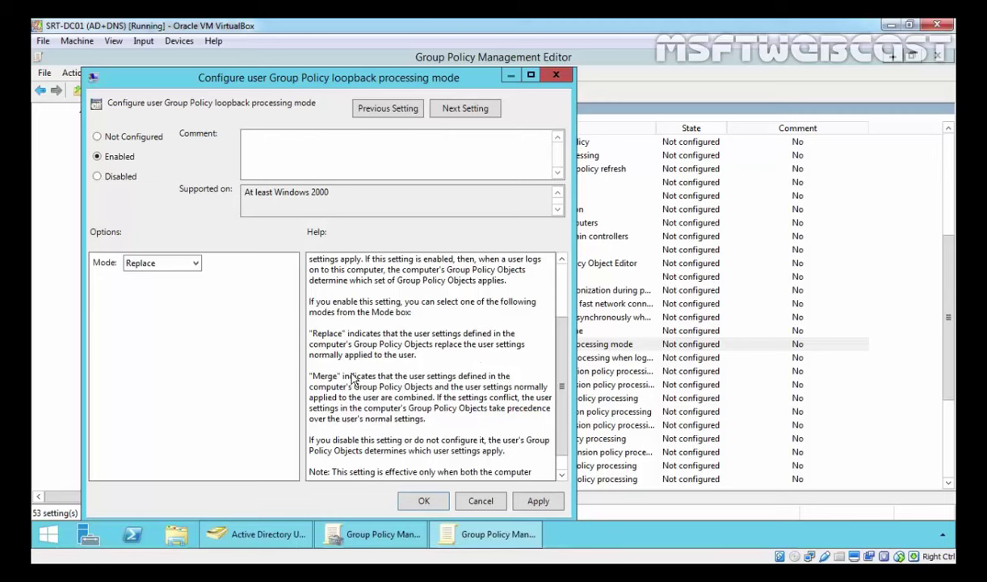
{"action": "left_click", "coordinate": [539, 501]}
{"action": "left_click", "coordinate": [424, 501]}
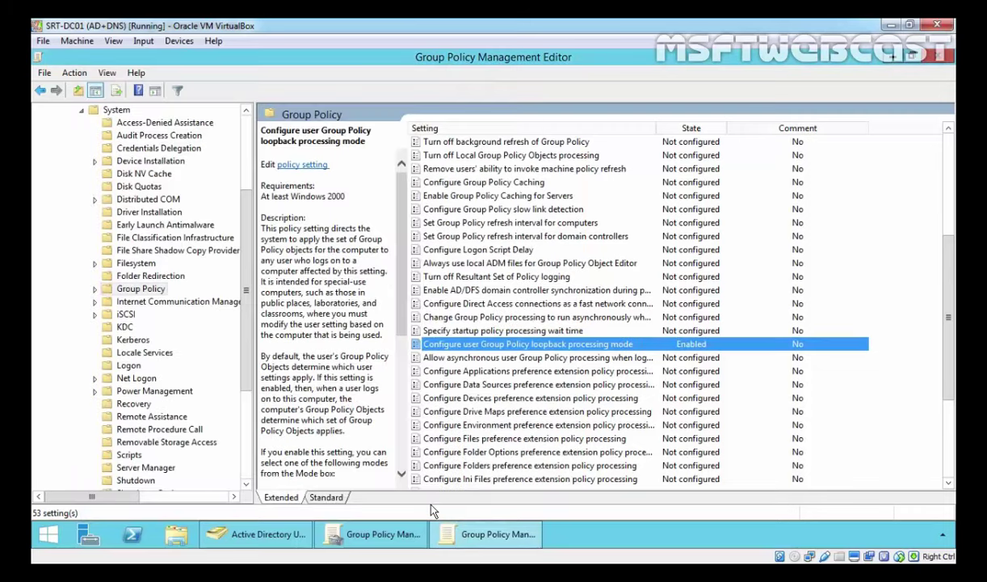
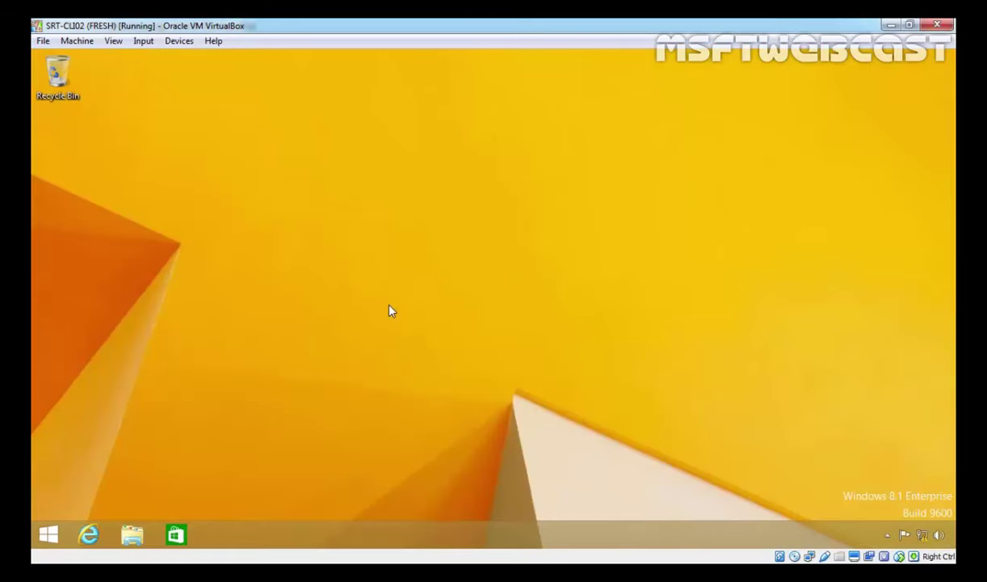
- In a Command Prompt, run gpupdate to refresh computer and user policy, then run logoff
{"action": "key", "text": "super+r"}
{"action": "type", "text": "cmd"}
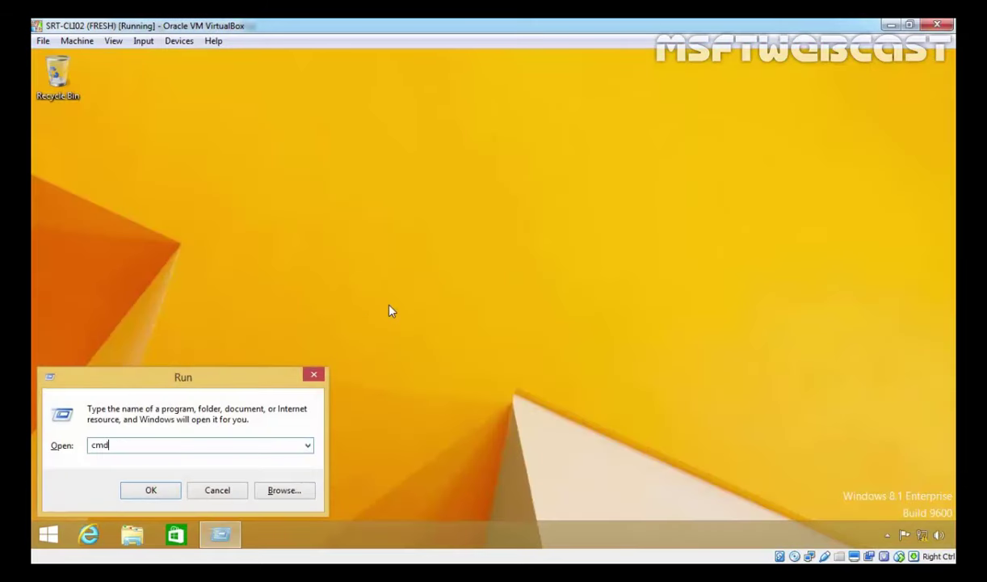
{"action": "key", "text": "Return"}
{"action": "type", "text": "g"}
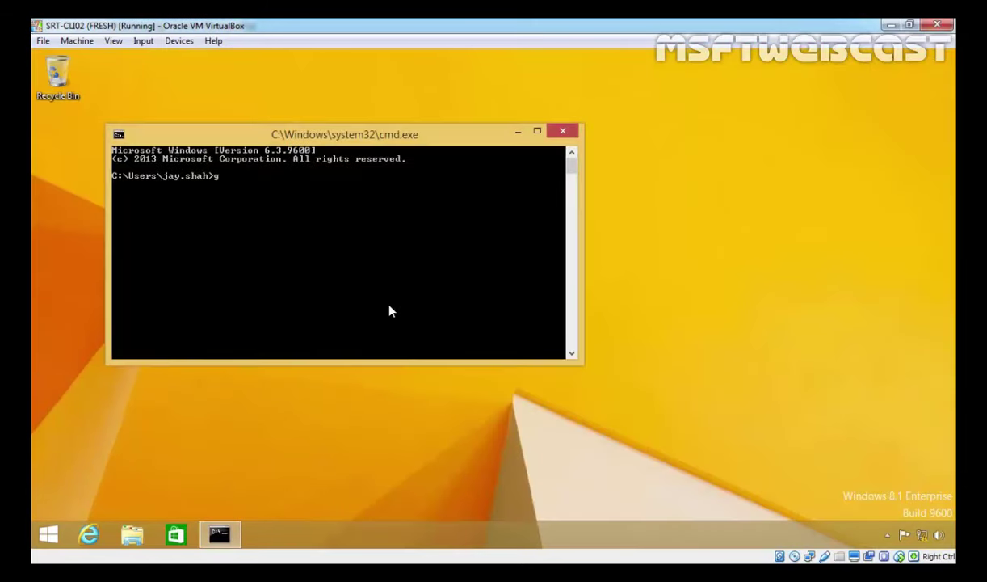
{"action": "type", "text": "pupdate"}
{"action": "key", "text": "Return"}
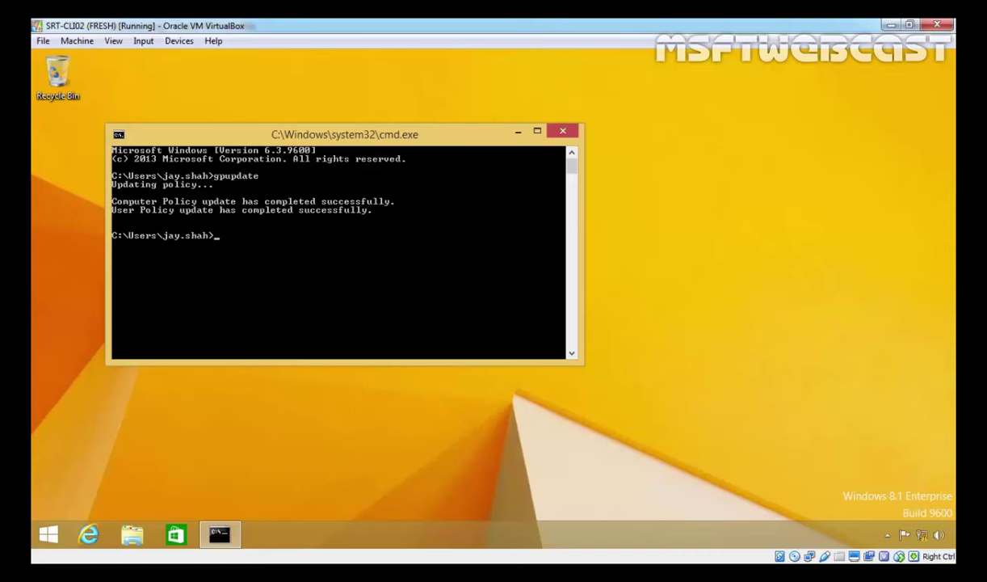
{"action": "type", "text": "ogoff"}
{"action": "key", "text": "Return"}
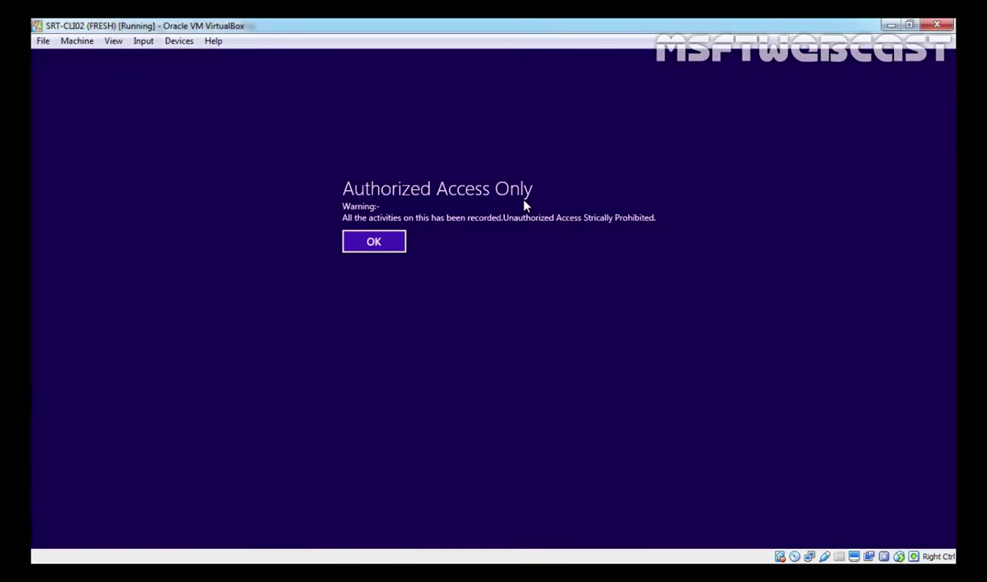
- Acknowledge the Authorized Access Only notice and sign back in with the domain user's credentials
{"action": "left_click", "coordinate": [391, 242]}
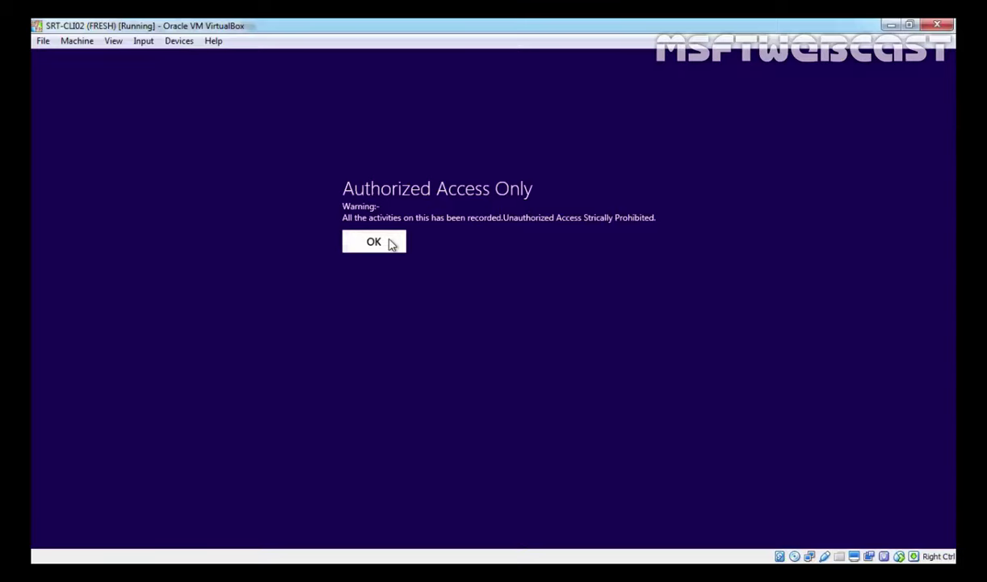
{"action": "left_click", "coordinate": [434, 270]}
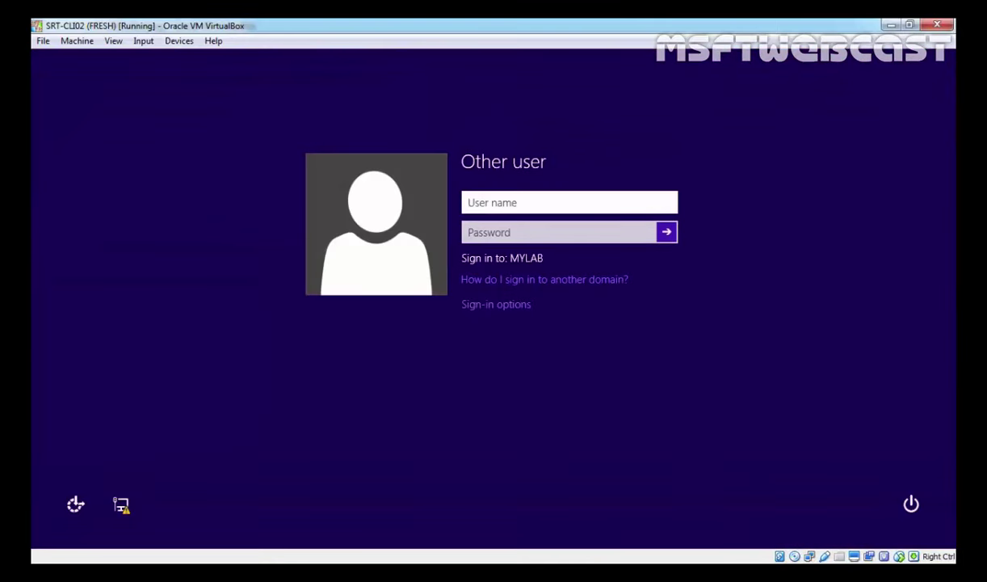
{"action": "key", "text": "Tab"}
{"action": "type", "text": "********"}
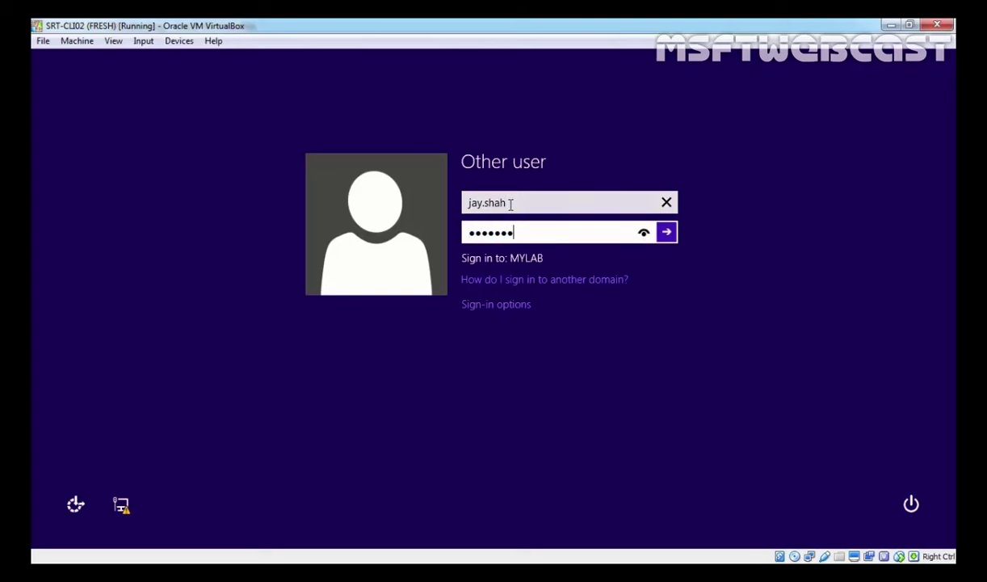
{"action": "key", "text": "Return"}
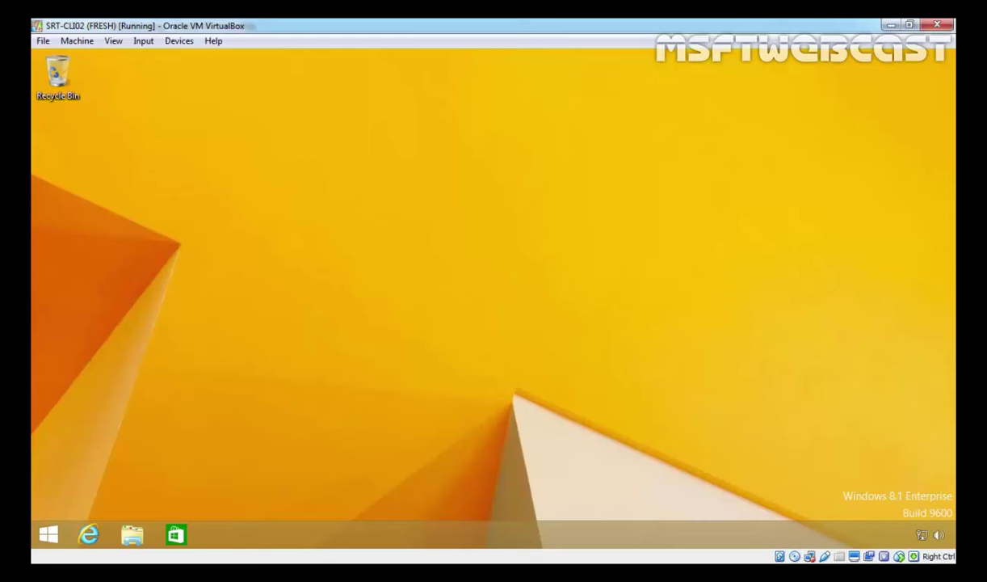
{"action": "right_click", "coordinate": [356, 535]}
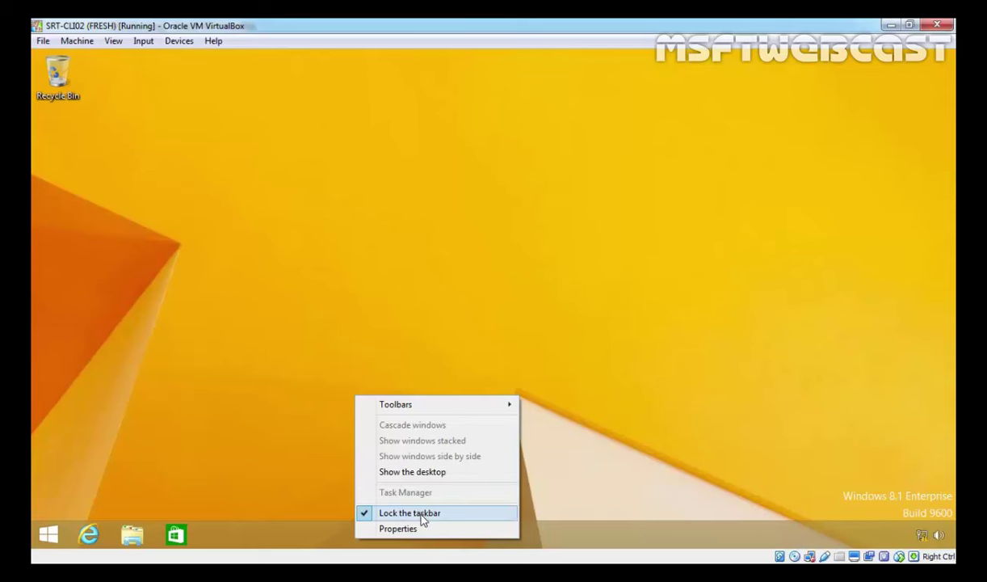
{"action": "left_click", "coordinate": [317, 224]}
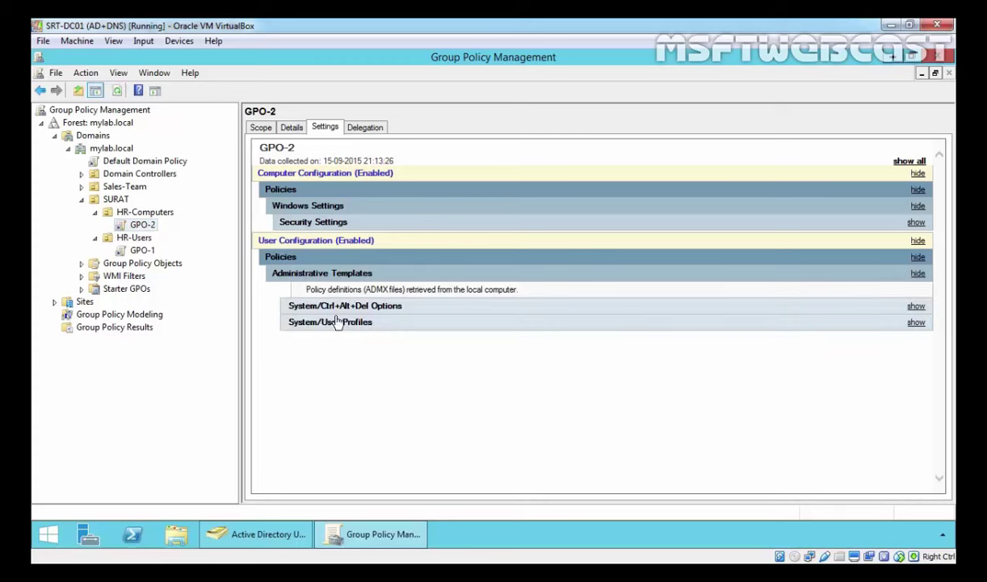
{"action": "left_click", "coordinate": [323, 322]}
{"action": "left_click", "coordinate": [323, 305]}
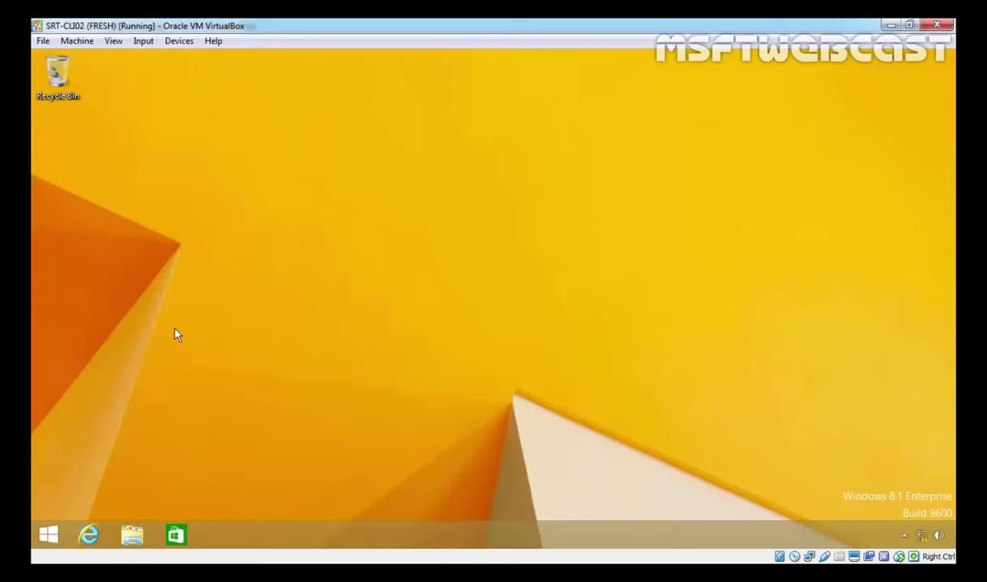
- Launch rsop.msc and dismiss the access-denied error for the computer's policy data
{"action": "key", "text": "super+r"}
{"action": "type", "text": "rs"}
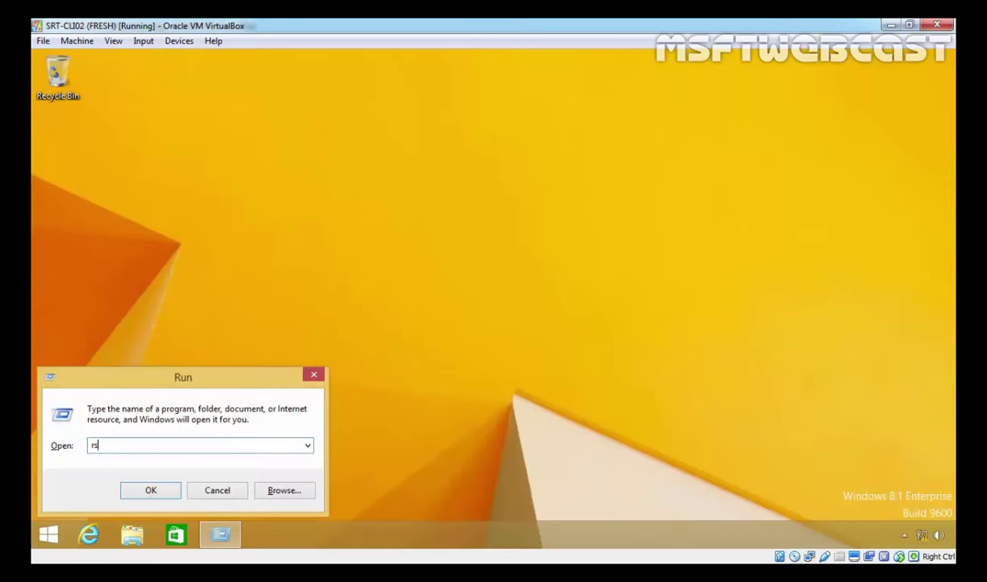
{"action": "type", "text": "op.msc"}
{"action": "key", "text": "Return"}
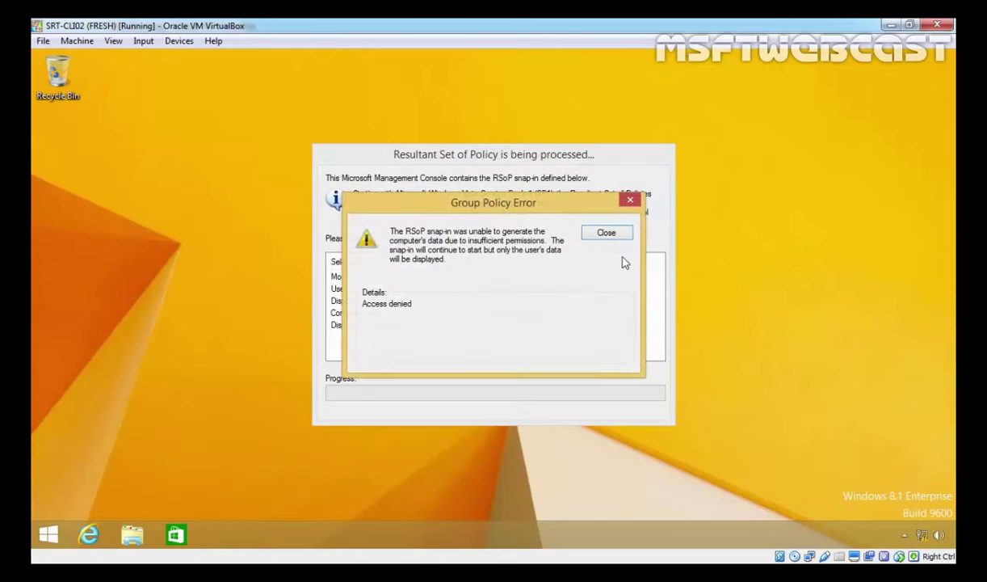
{"action": "left_click", "coordinate": [589, 233]}
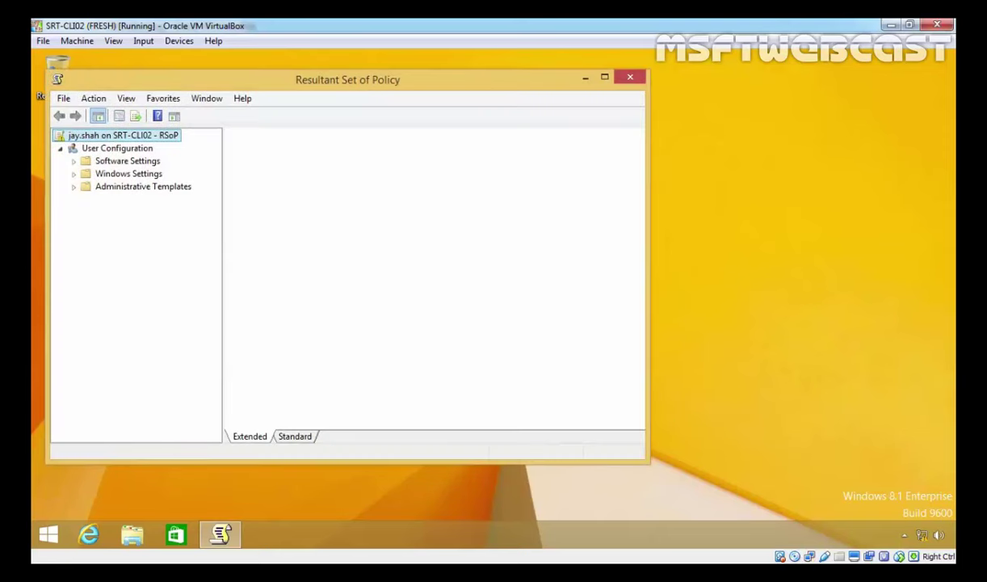
- Open User Configuration properties with Display all GPOs and Display scope of management ticked
{"action": "left_click", "coordinate": [118, 148]}
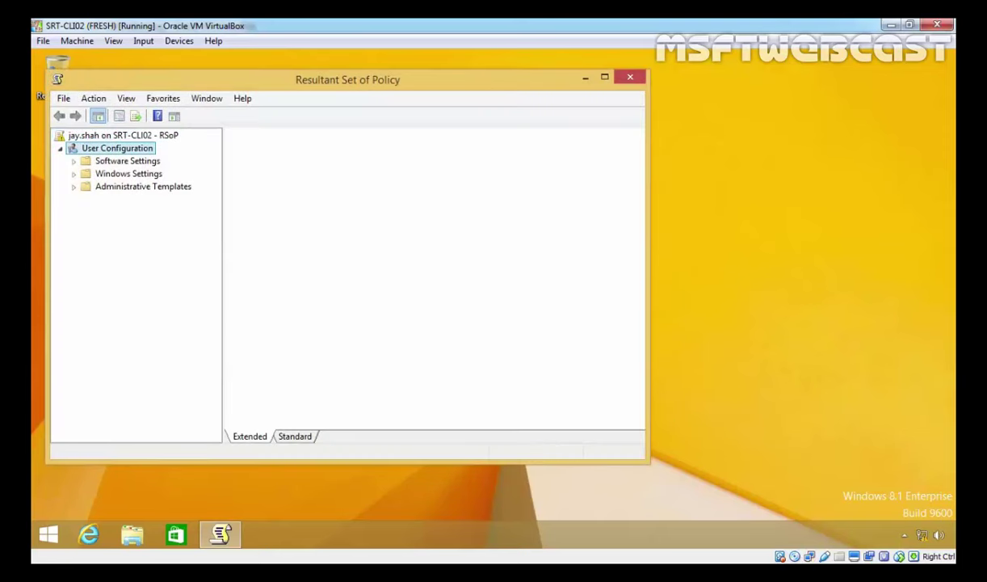
{"action": "right_click", "coordinate": [133, 151]}
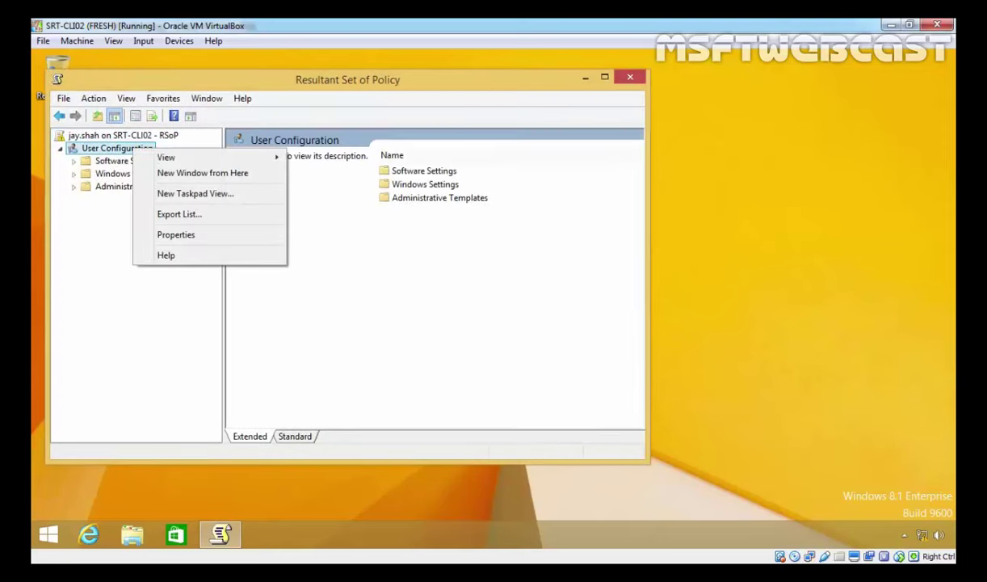
{"action": "left_click", "coordinate": [175, 241]}
{"action": "left_click", "coordinate": [252, 360]}
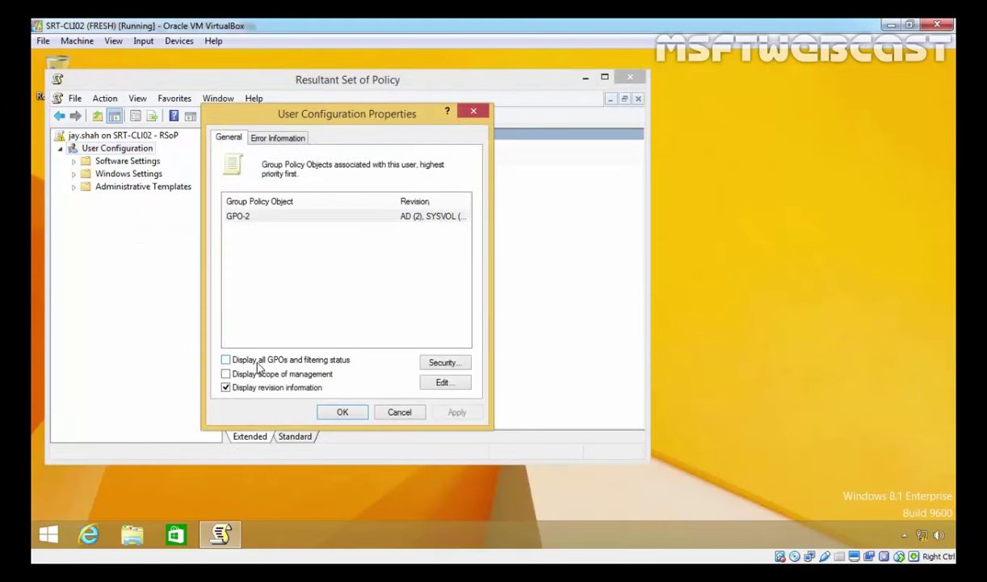
{"action": "left_click", "coordinate": [261, 376]}
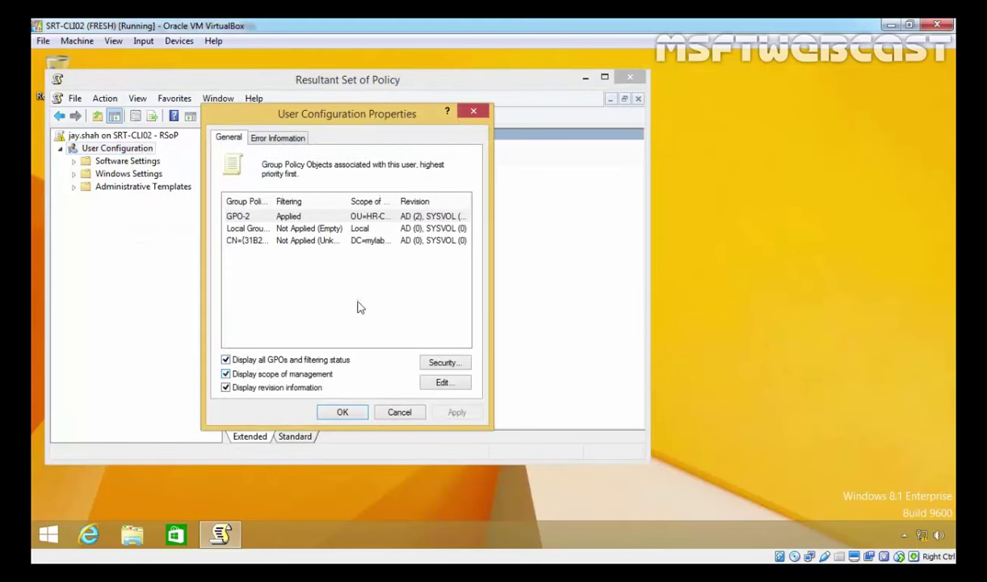
- Review each listed GPO's filtering status, confirming only GPO-2 applies to the user
{"action": "left_click", "coordinate": [243, 218]}
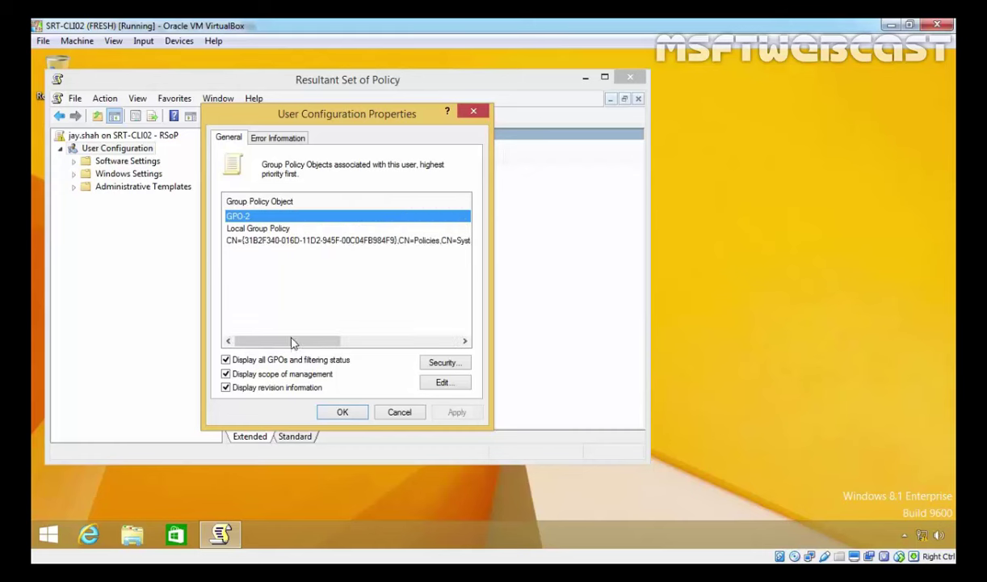
{"action": "left_click_drag", "start_coordinate": [293, 342], "coordinate": [414, 342]}
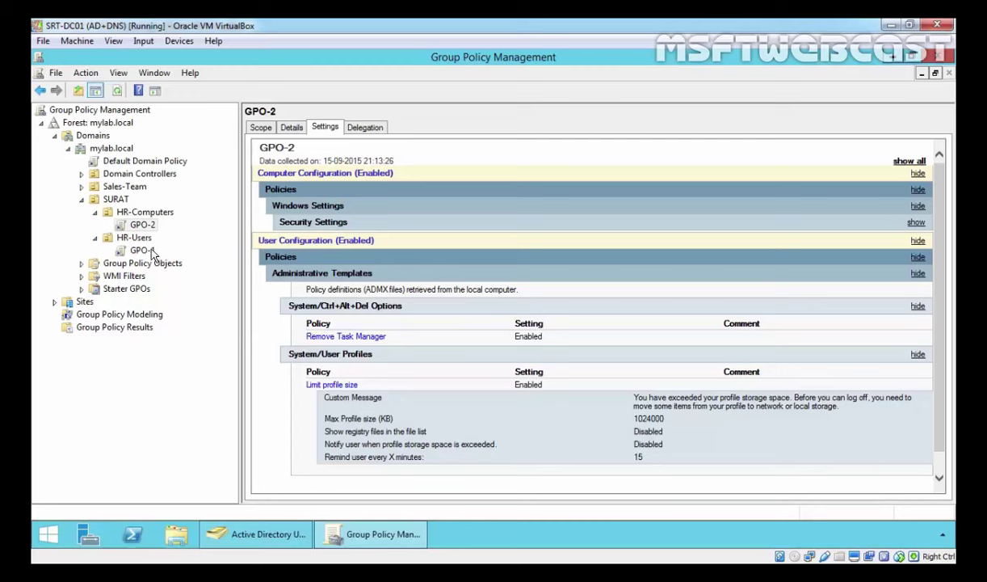
{"action": "left_click", "coordinate": [143, 250]}
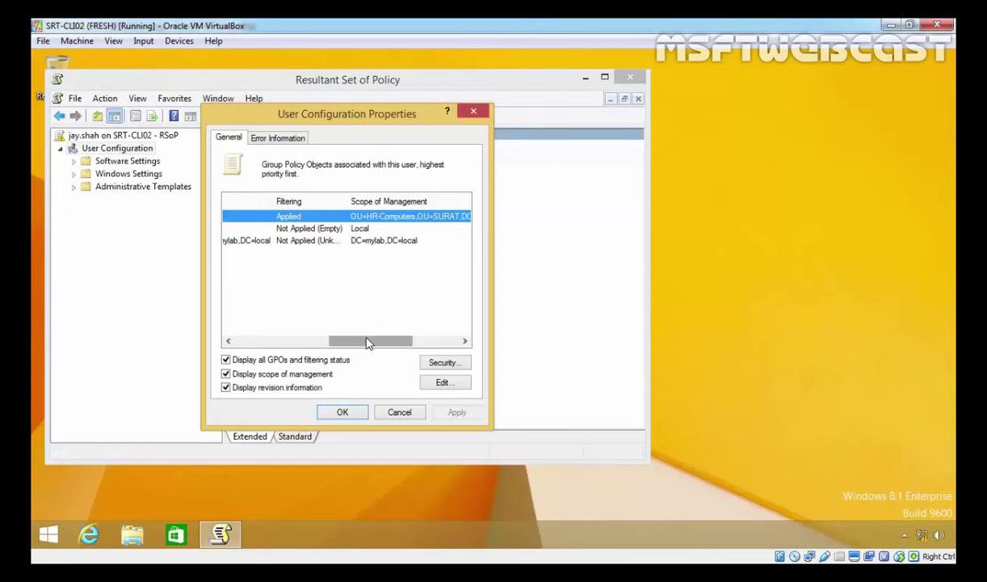
{"action": "left_click_drag", "start_coordinate": [370, 341], "coordinate": [348, 340]}
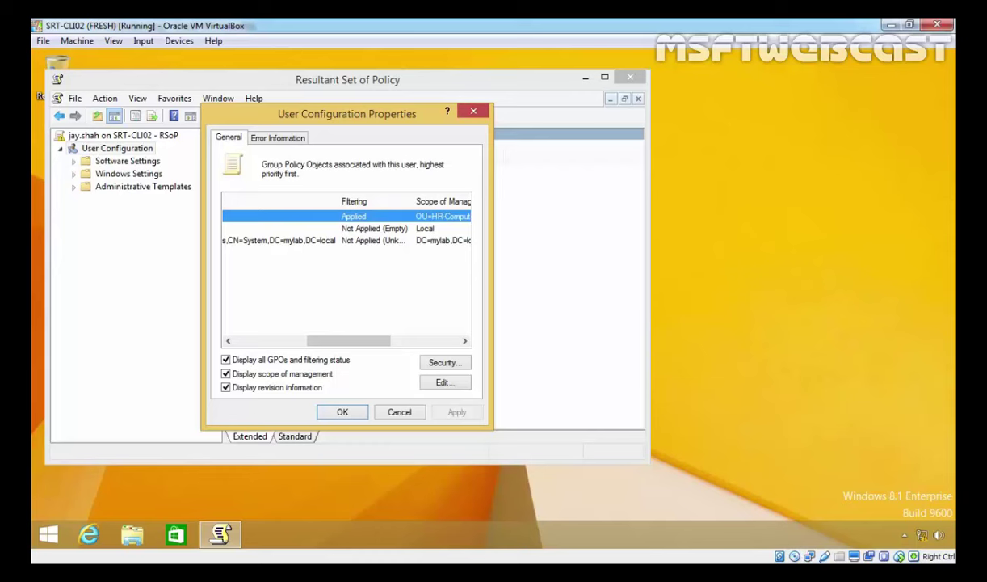
{"action": "double_click", "coordinate": [414, 201]}
{"action": "left_click", "coordinate": [380, 242]}
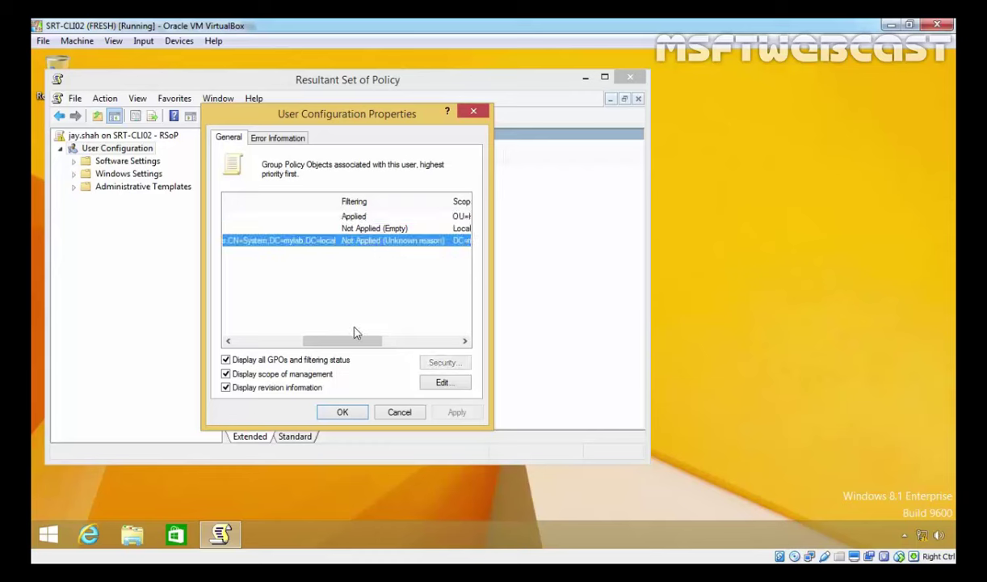
{"action": "left_click_drag", "start_coordinate": [346, 342], "coordinate": [254, 344]}
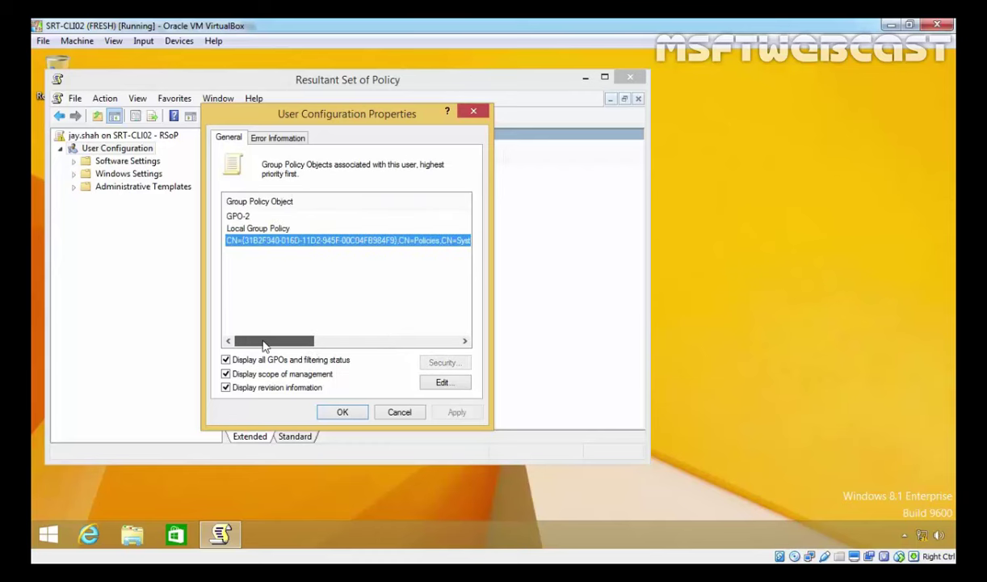
- Close the properties and the RSoP console without saving console settings
{"action": "left_click", "coordinate": [343, 412]}
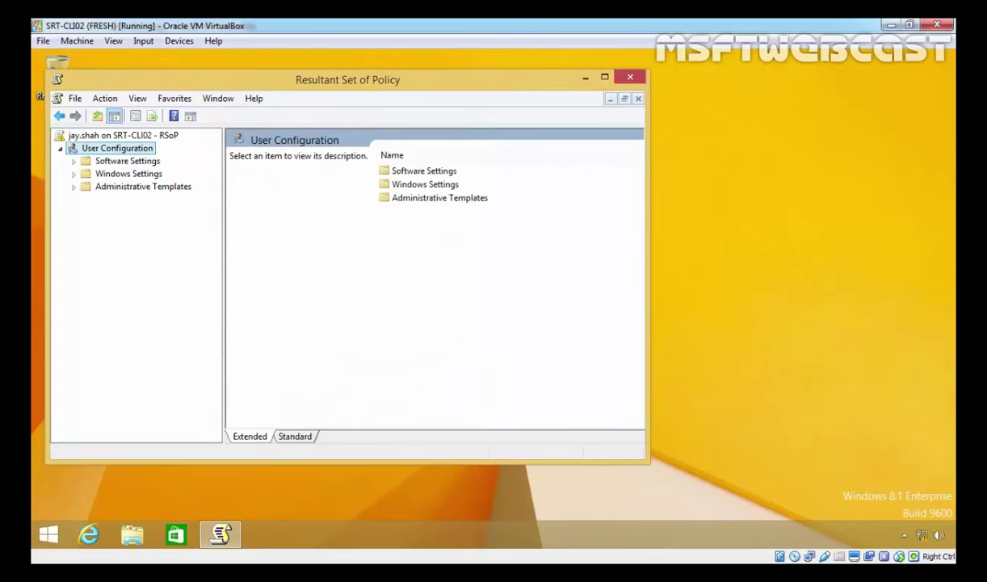
{"action": "left_click", "coordinate": [631, 77]}
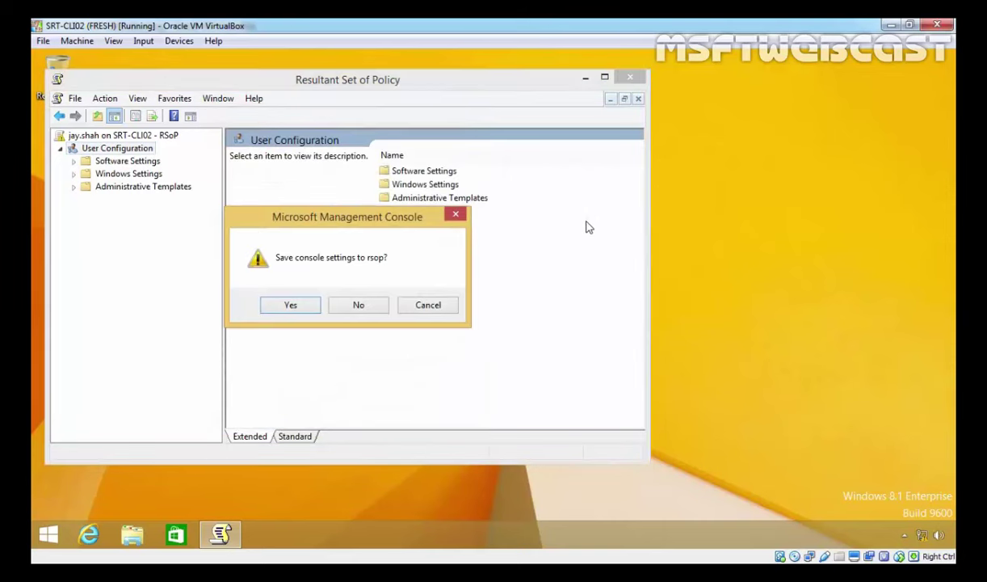
{"action": "left_click", "coordinate": [356, 307]}
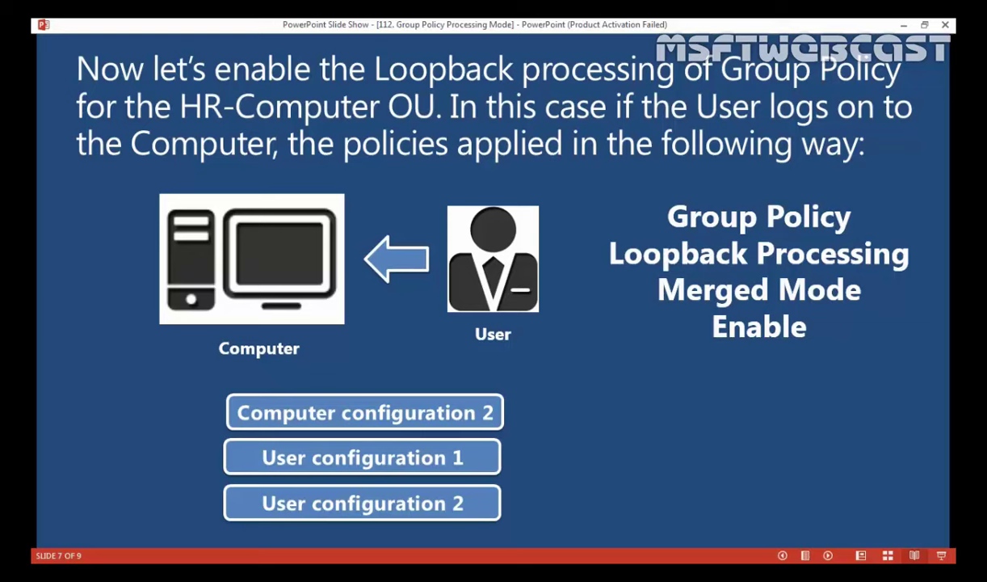
- Leave the Merged Mode slide and bring up GPO-2's settings report on the server
{"action": "key", "text": "alt+Tab"}
{"action": "left_click", "coordinate": [144, 225]}
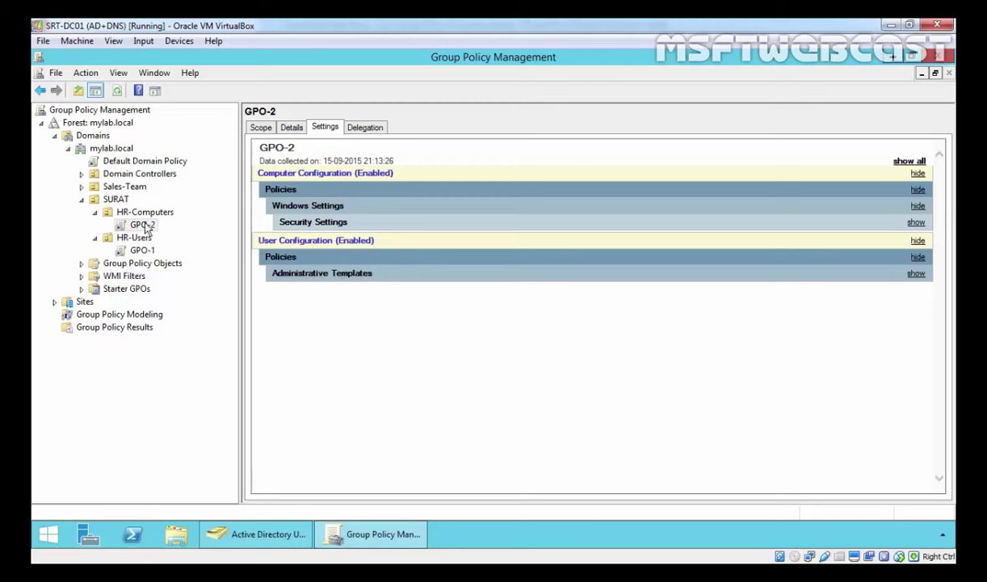
- Compare GPO-1's and GPO-2's settings reports under HR-Computers, ending on GPO-2
{"action": "left_click", "coordinate": [145, 226]}
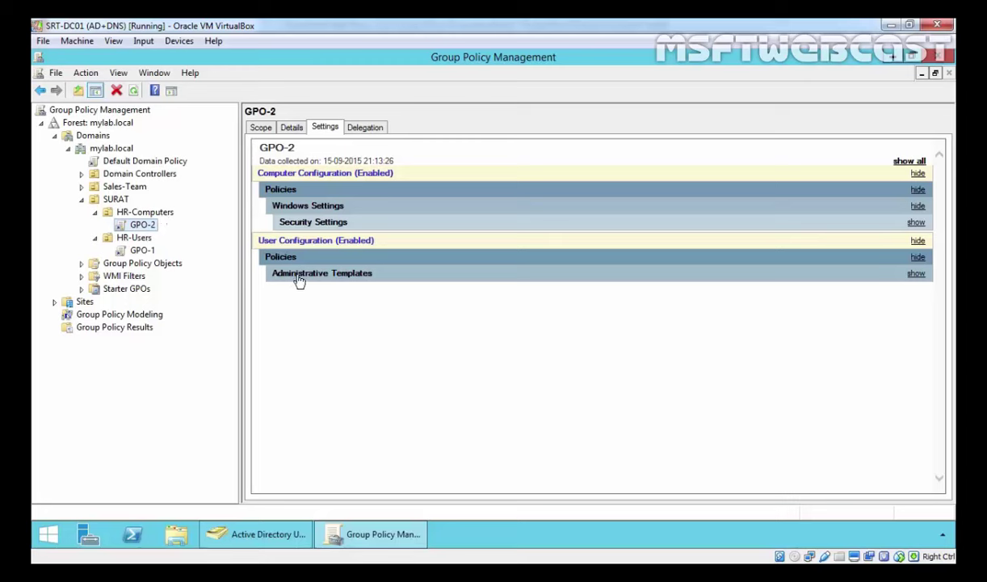
{"action": "left_click", "coordinate": [142, 250]}
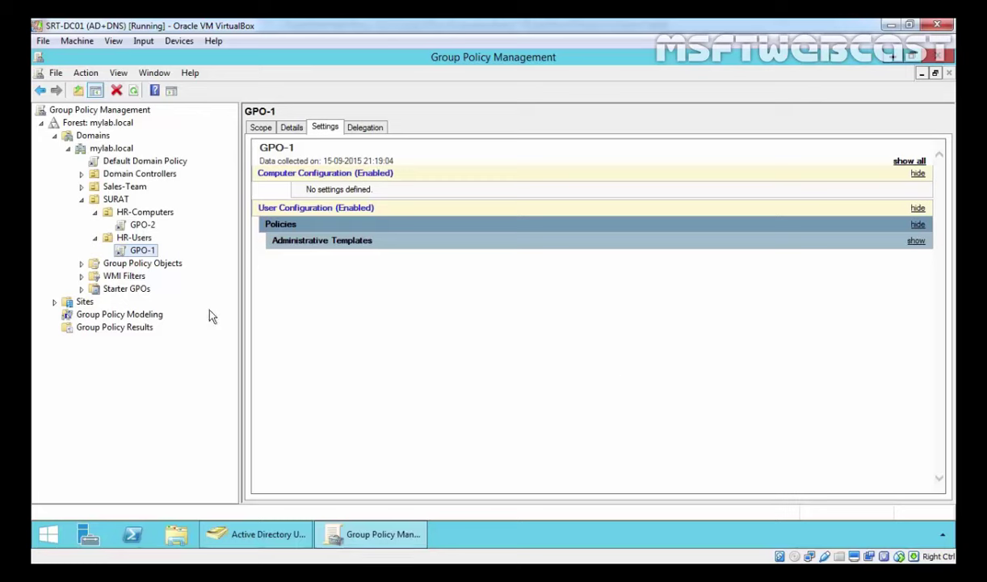
{"action": "key", "text": "alt+Tab"}
{"action": "left_click", "coordinate": [146, 226]}
- Edit GPO-2 and browse to Computer Configuration > Administrative Templates > System > Group Policy
{"action": "right_click", "coordinate": [150, 227]}
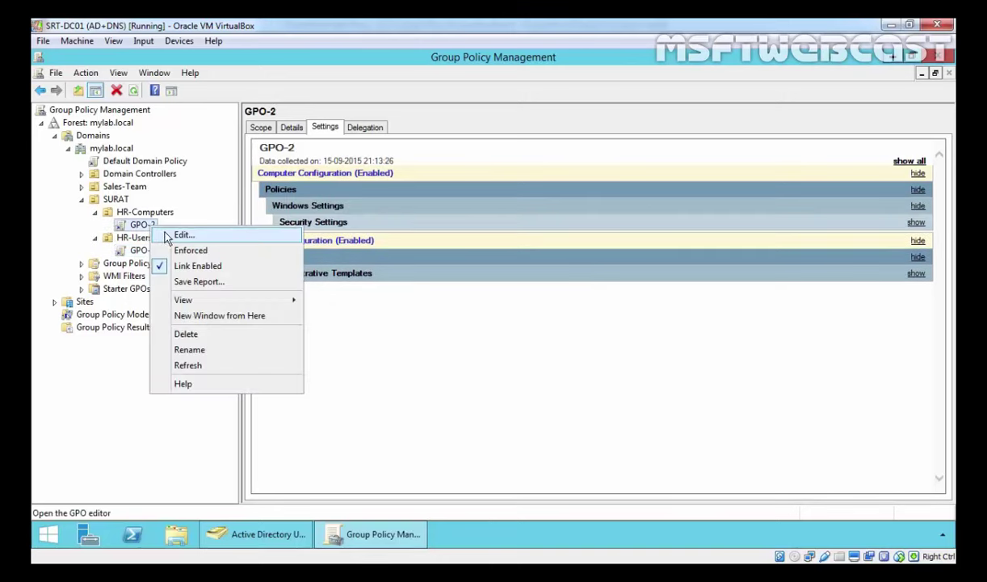
{"action": "left_click", "coordinate": [167, 235]}
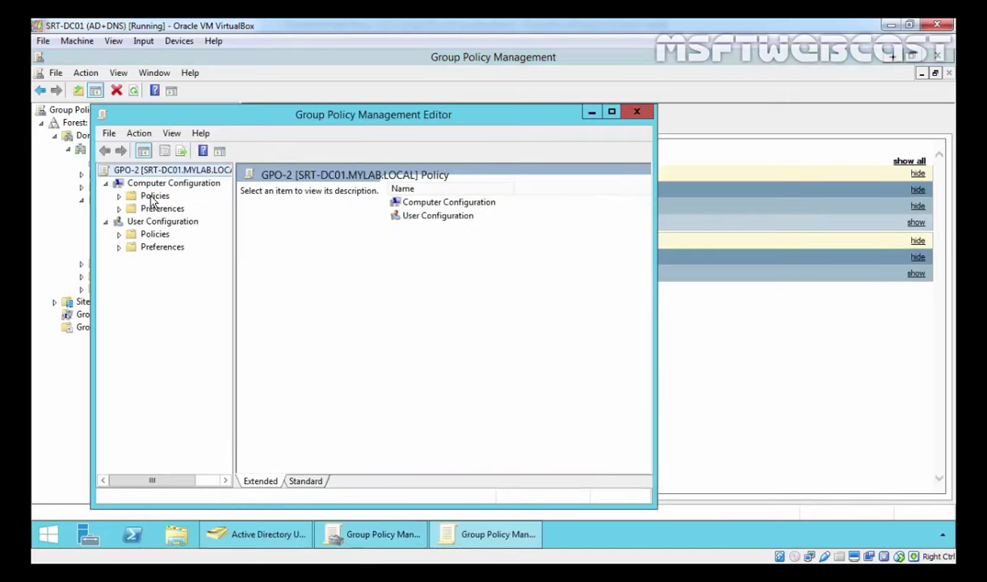
{"action": "double_click", "coordinate": [152, 197]}
{"action": "double_click", "coordinate": [182, 233]}
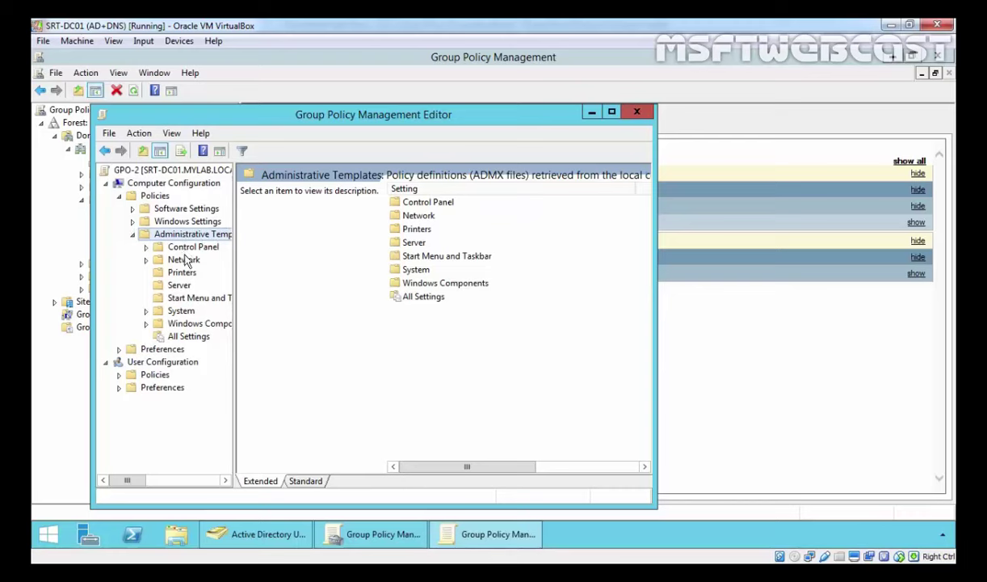
{"action": "double_click", "coordinate": [181, 310]}
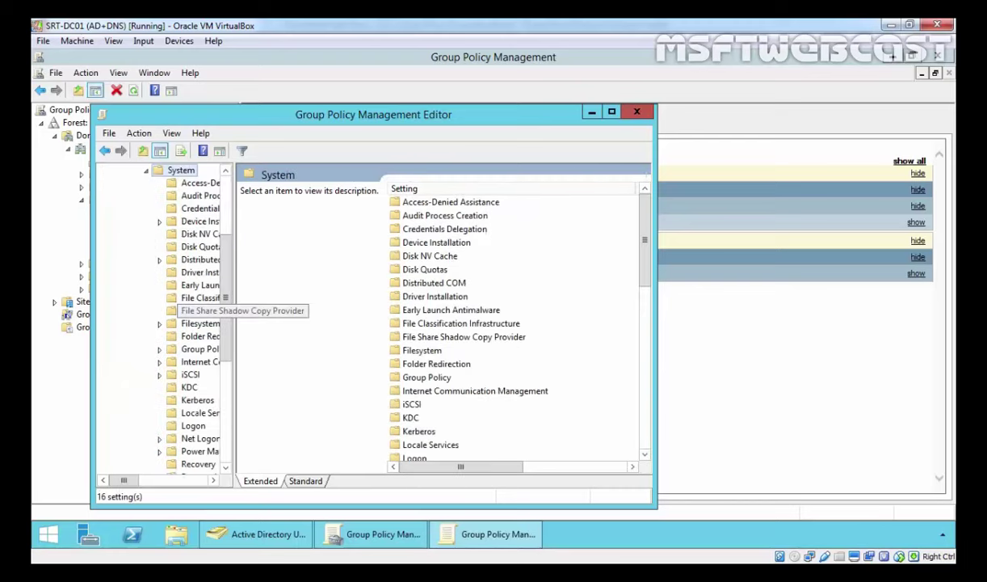
{"action": "left_click", "coordinate": [200, 348]}
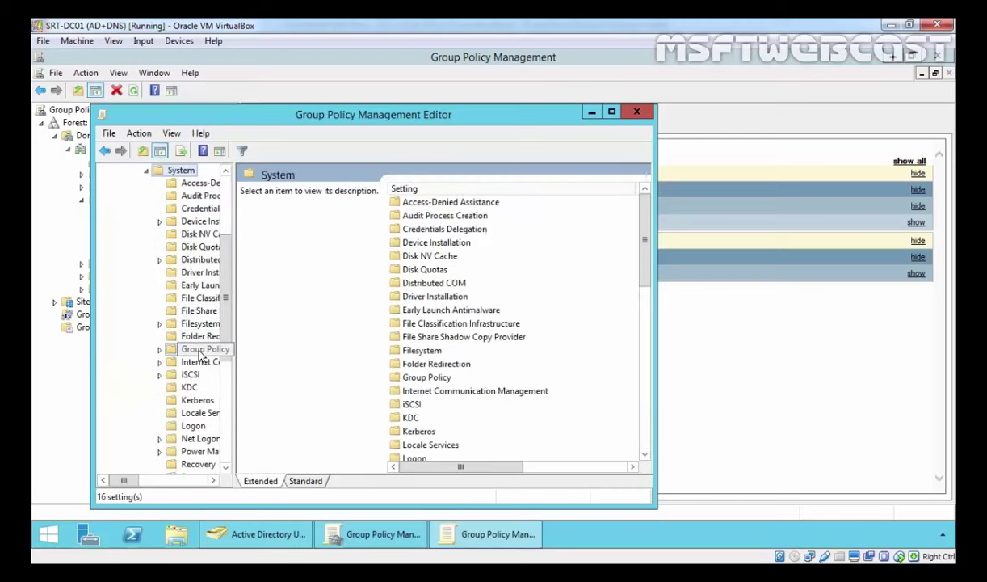
{"action": "left_click", "coordinate": [612, 114]}
{"action": "left_click_drag", "start_coordinate": [952, 216], "coordinate": [953, 429]}
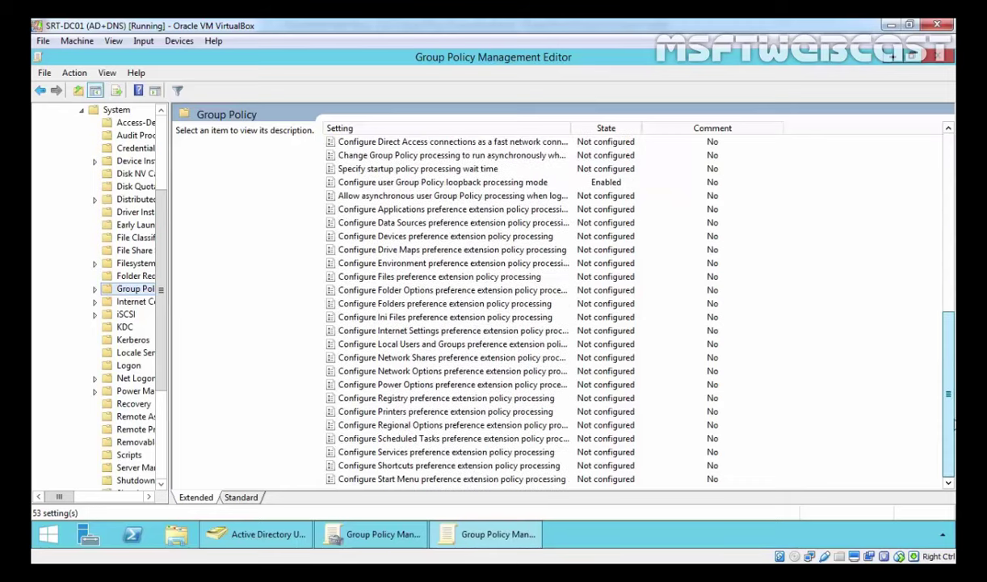
- Enable user Group Policy loopback processing mode in Merge mode, apply it, and close the editor
{"action": "double_click", "coordinate": [363, 182]}
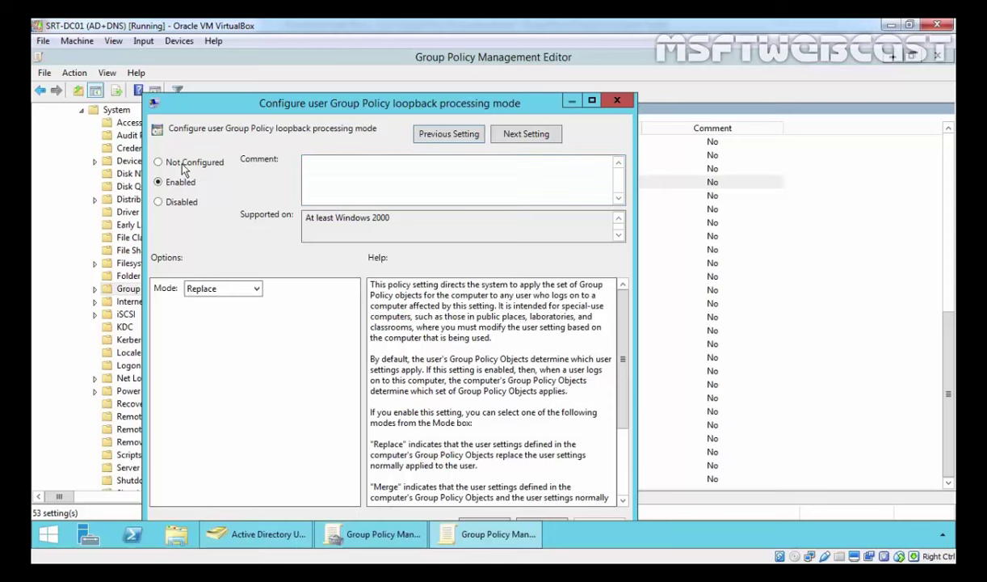
{"action": "left_click", "coordinate": [212, 289]}
{"action": "left_click", "coordinate": [206, 302]}
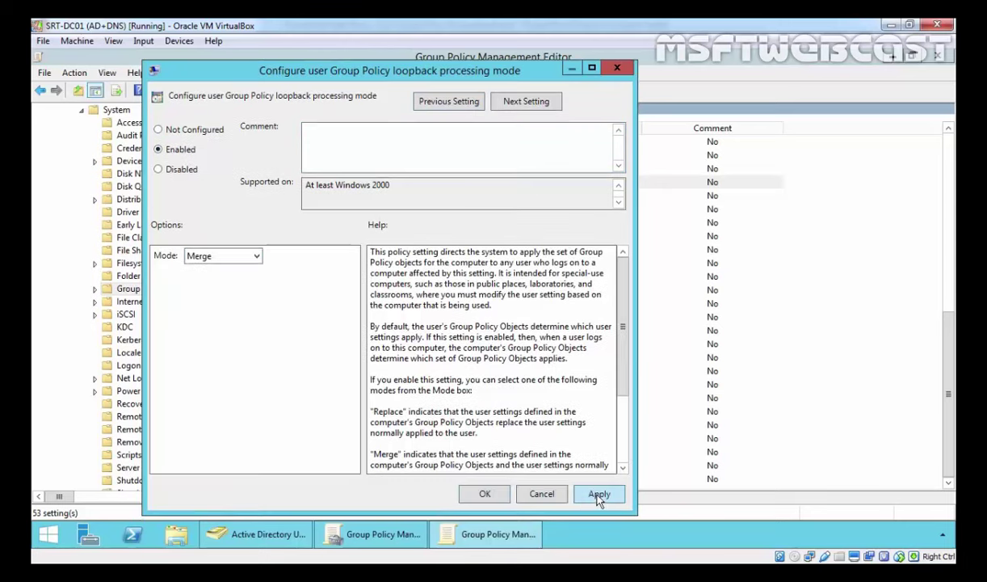
{"action": "left_click", "coordinate": [599, 495]}
{"action": "left_click", "coordinate": [485, 494]}
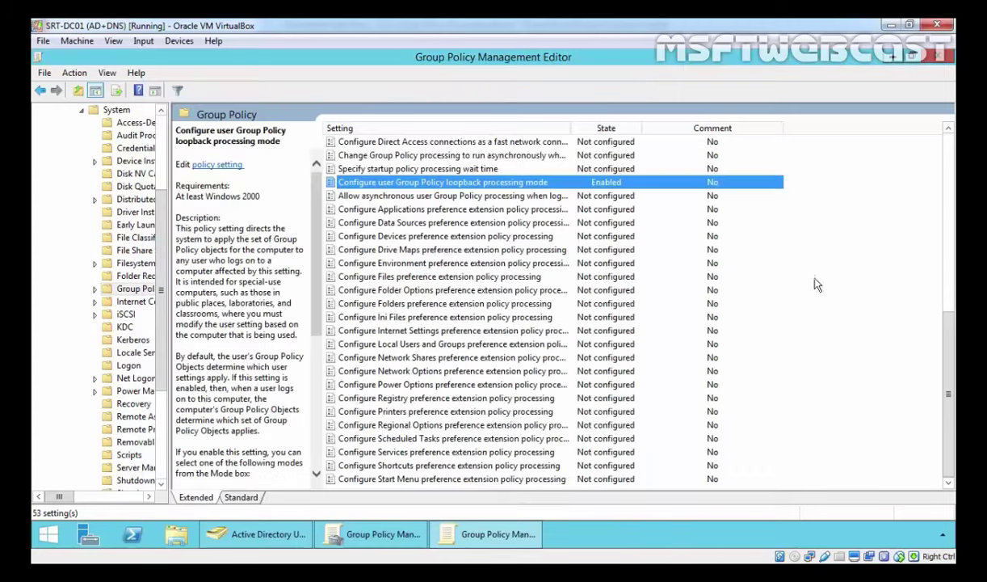
{"action": "left_click", "coordinate": [938, 55]}
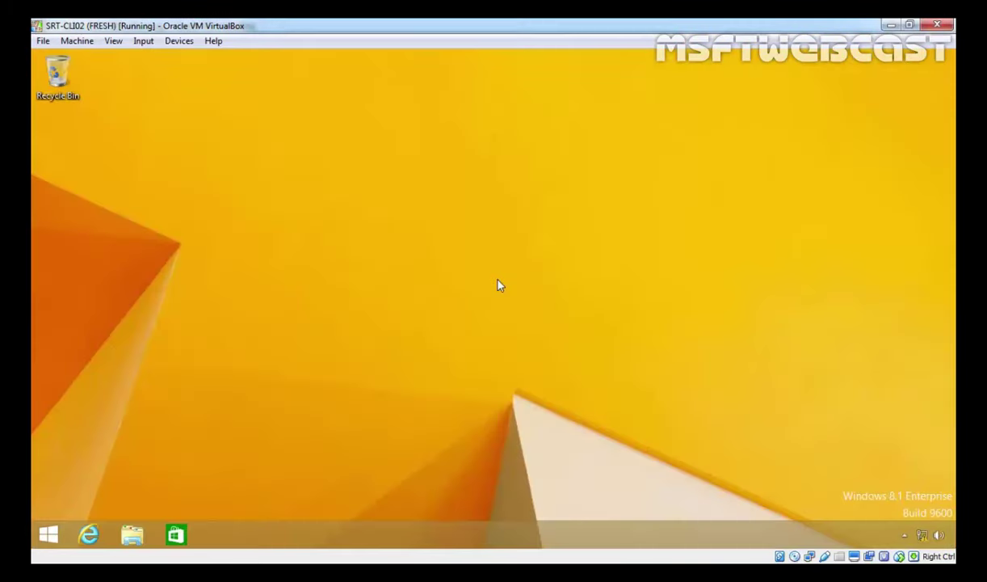
- Run gpupdate in a new Command Prompt on the client, then close that window
{"action": "key", "text": "super+r"}
{"action": "key", "text": "Return"}
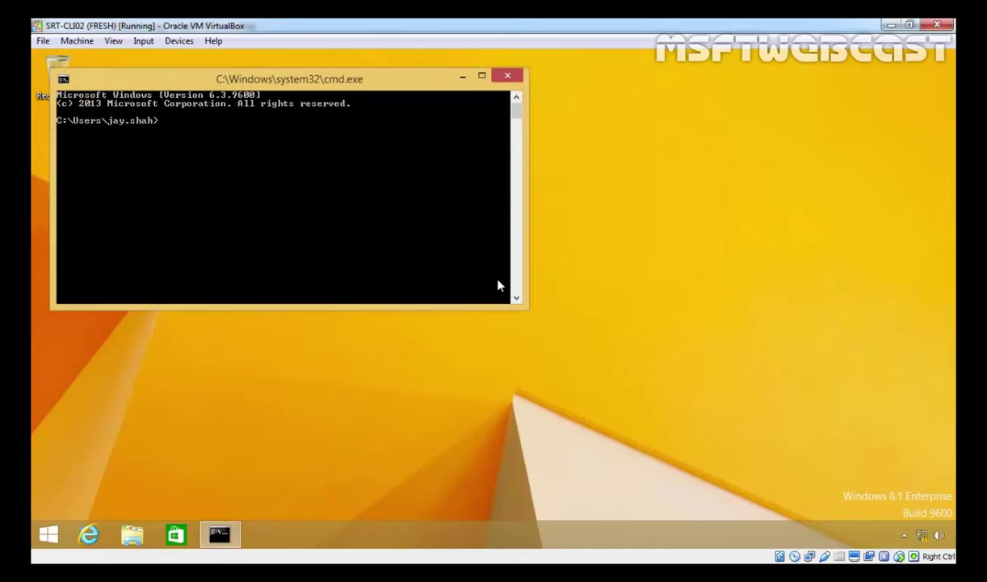
{"action": "type", "text": "gpupdate"}
{"action": "key", "text": "Return"}
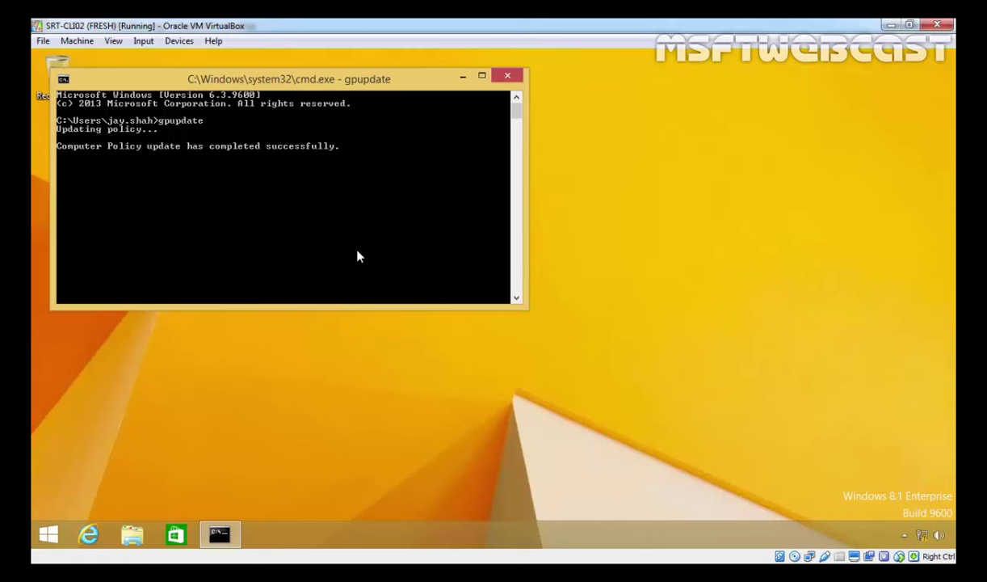
{"action": "left_click", "coordinate": [507, 75]}
- Sign the user out by running logoff from the Run box
{"action": "key", "text": "super+r"}
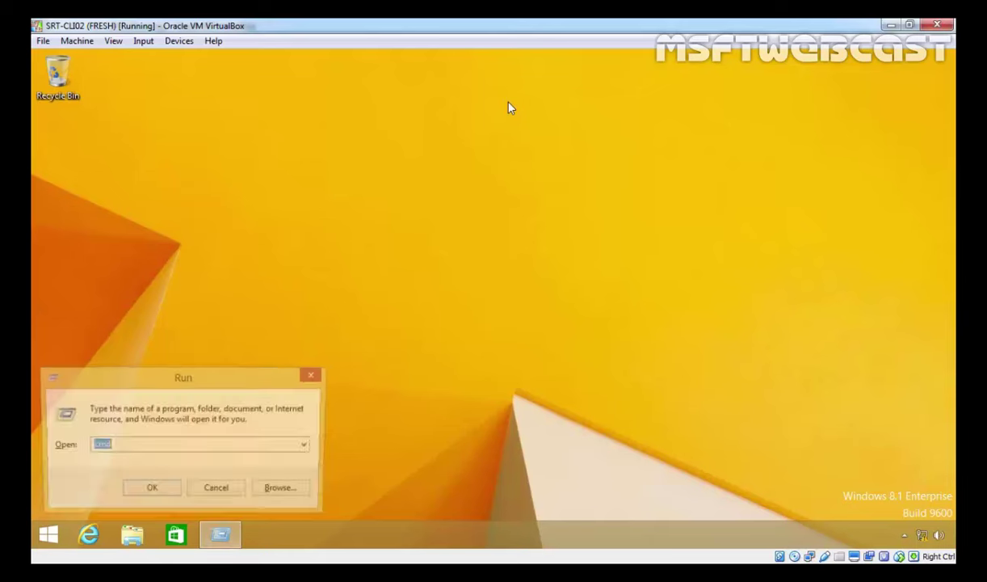
{"action": "type", "text": "logoff"}
{"action": "key", "text": "Return"}
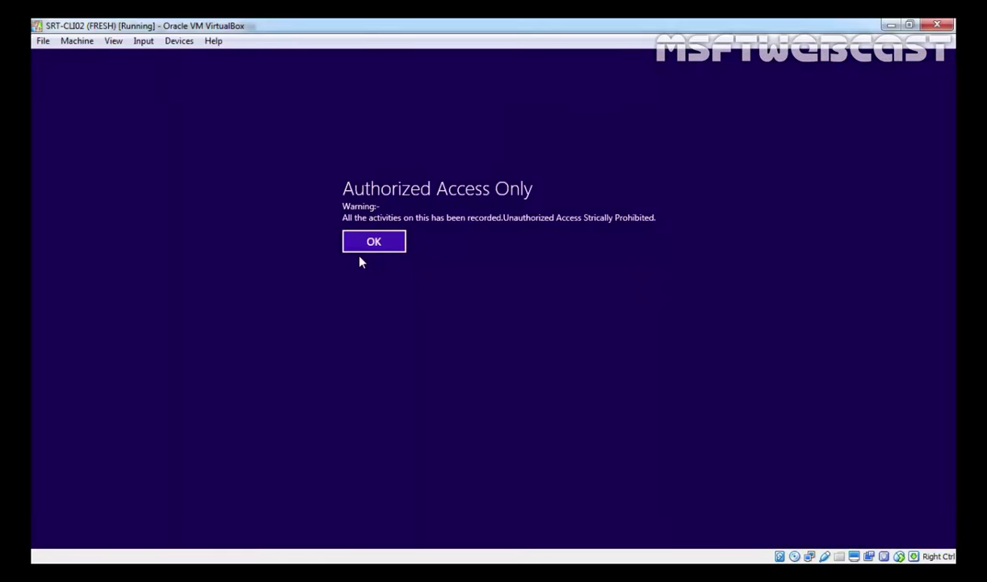
- Accept the Authorized Access Only notice and sign back in with the domain user's credentials
{"action": "left_click", "coordinate": [365, 247]}
{"action": "left_click", "coordinate": [499, 287]}
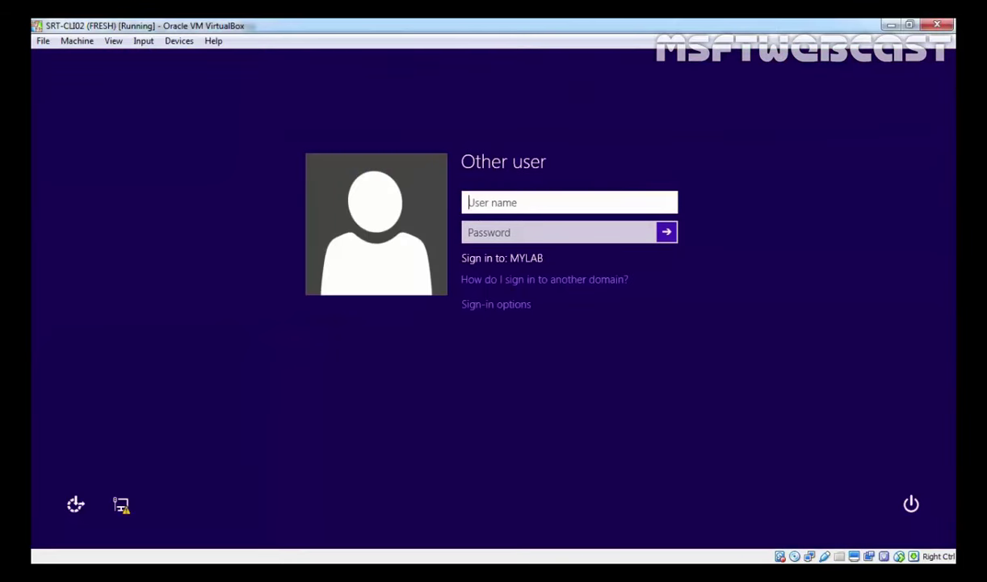
{"action": "key", "text": "Tab"}
{"action": "type", "text": "********"}
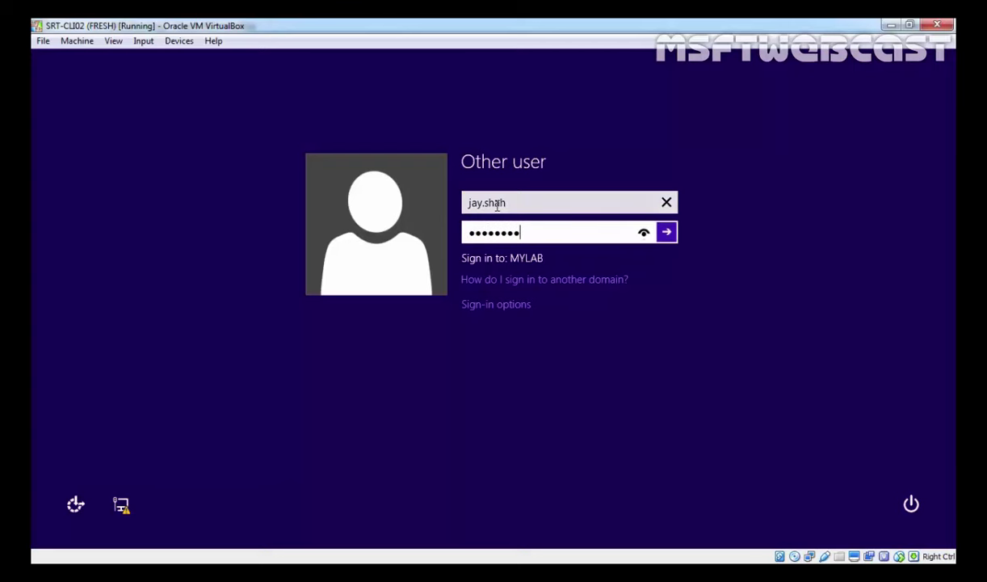
{"action": "key", "text": "Return"}
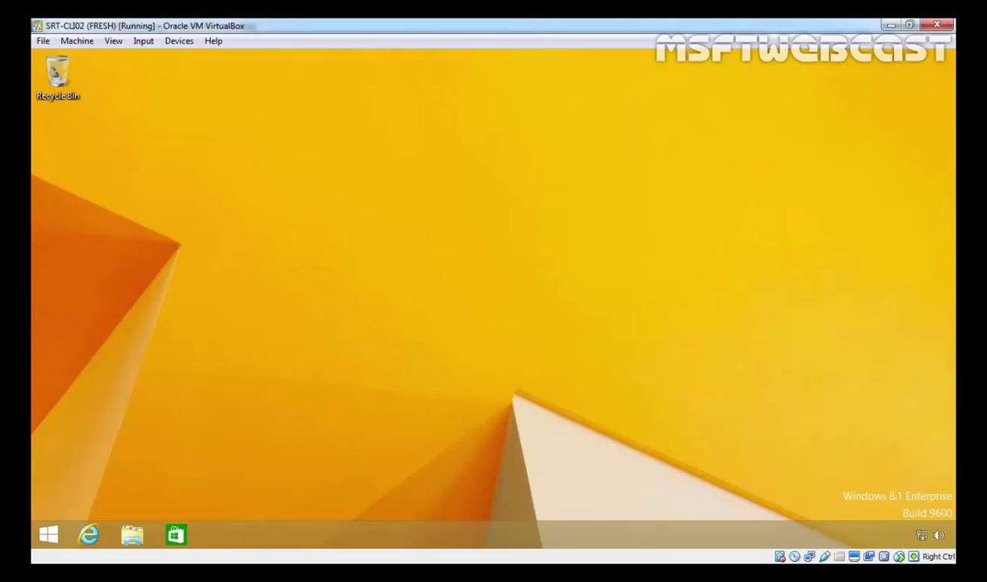
{"action": "right_click", "coordinate": [407, 530]}
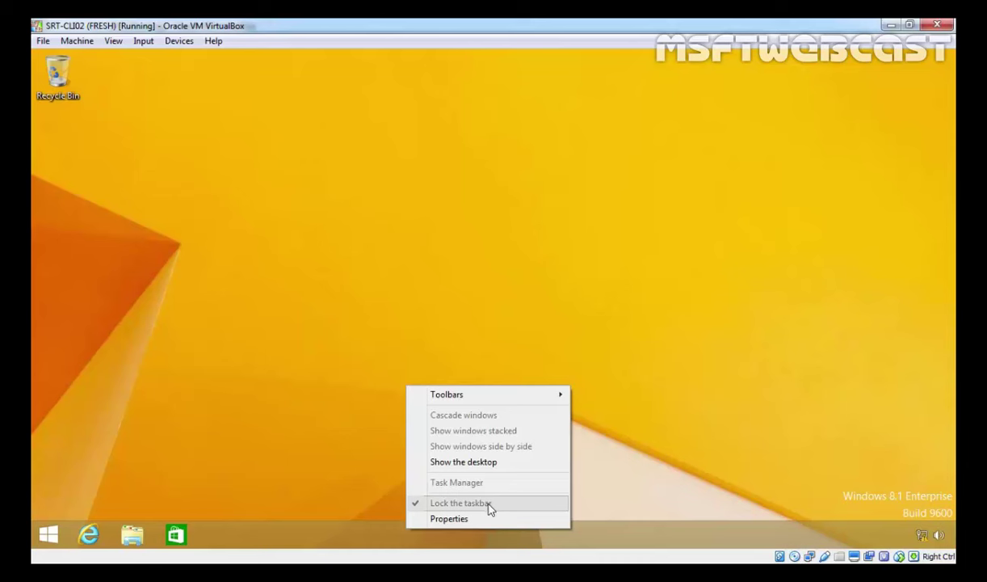
{"action": "left_click", "coordinate": [377, 279]}
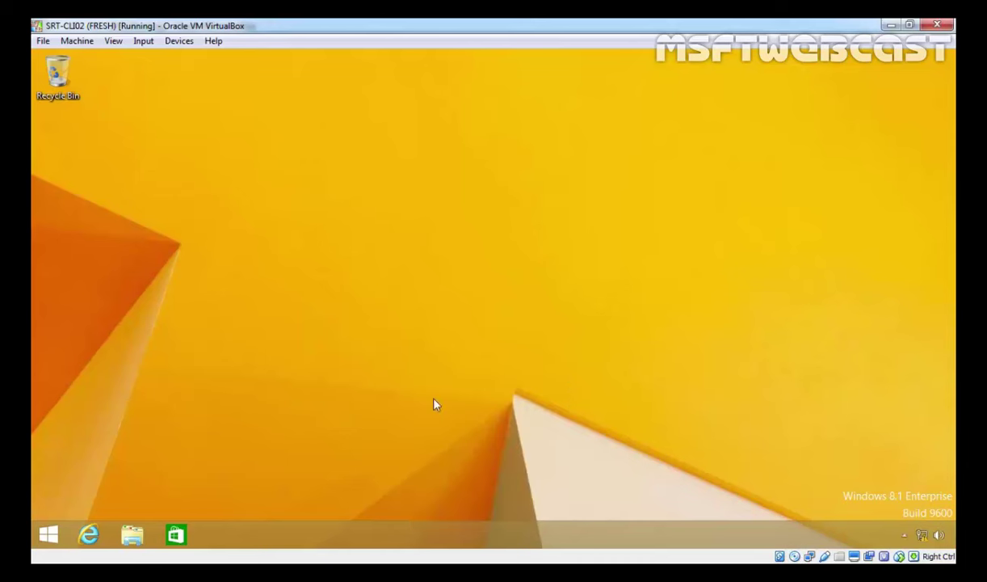
- Launch rsop.msc and dismiss the access-denied error
{"action": "key", "text": "super+r"}
{"action": "type", "text": "rs"}
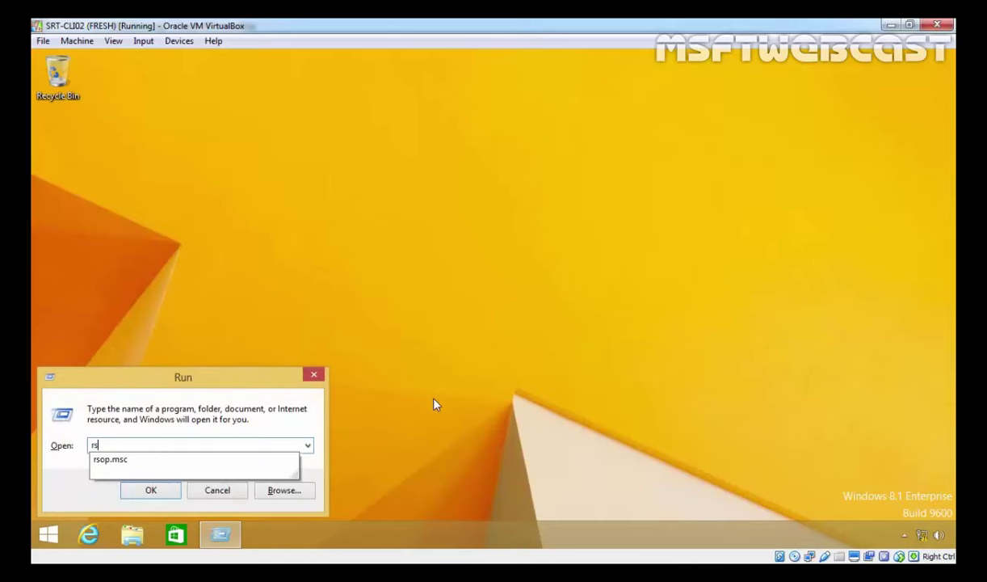
{"action": "key", "text": "Down"}
{"action": "key", "text": "Return"}
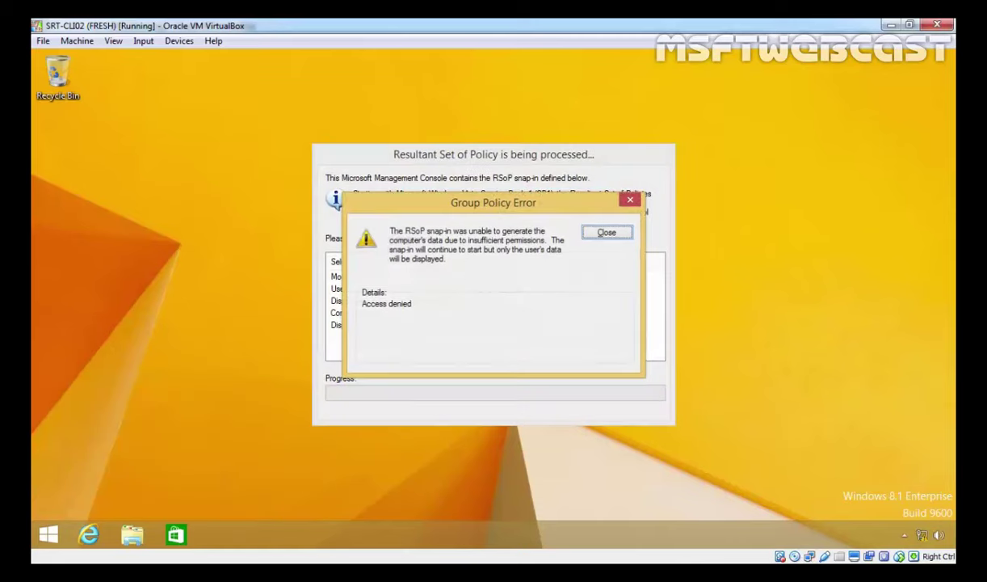
{"action": "left_click", "coordinate": [602, 232]}
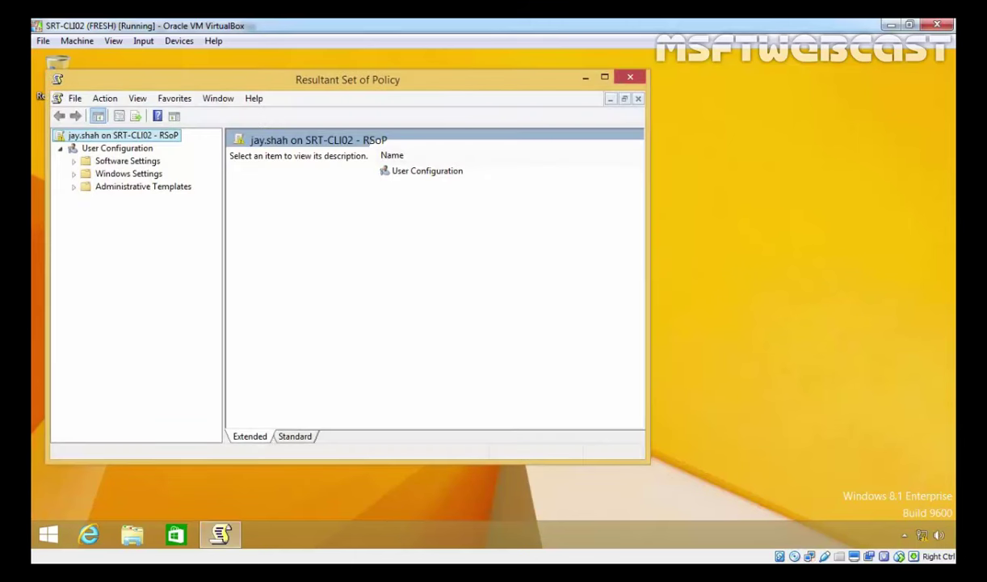
- Open User Configuration properties showing all GPOs and their scope of management
{"action": "left_click", "coordinate": [113, 148]}
{"action": "right_click", "coordinate": [109, 150]}
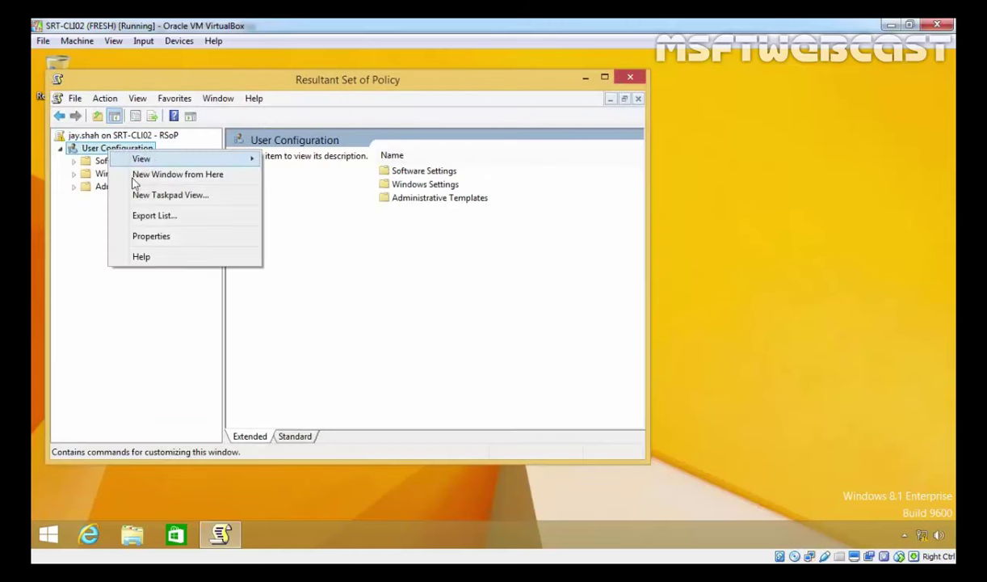
{"action": "left_click", "coordinate": [164, 238]}
{"action": "left_click", "coordinate": [226, 360]}
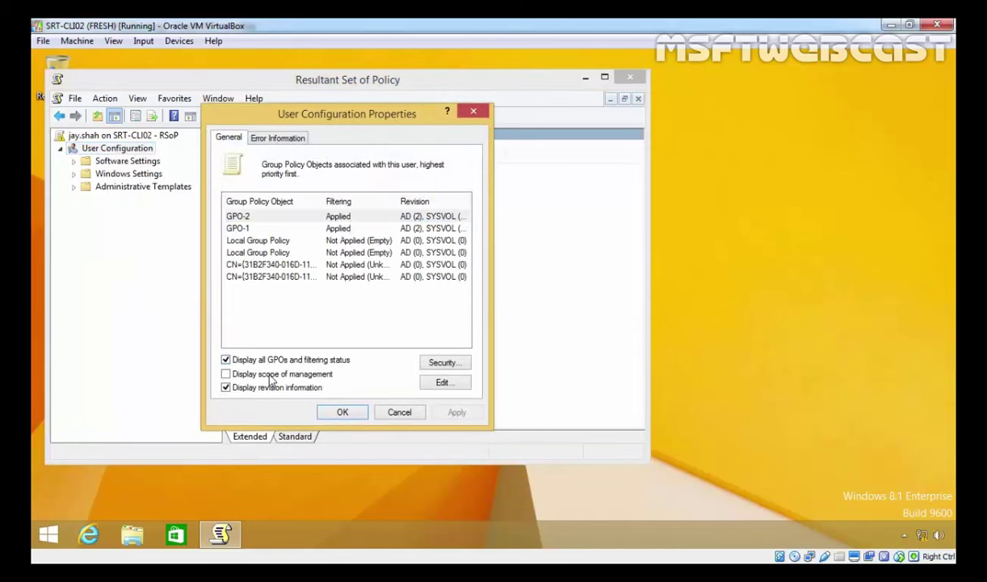
{"action": "left_click", "coordinate": [226, 373]}
- Confirm GPO-2 and GPO-1 are both Applied, then cancel the properties dialog
{"action": "left_click", "coordinate": [236, 215]}
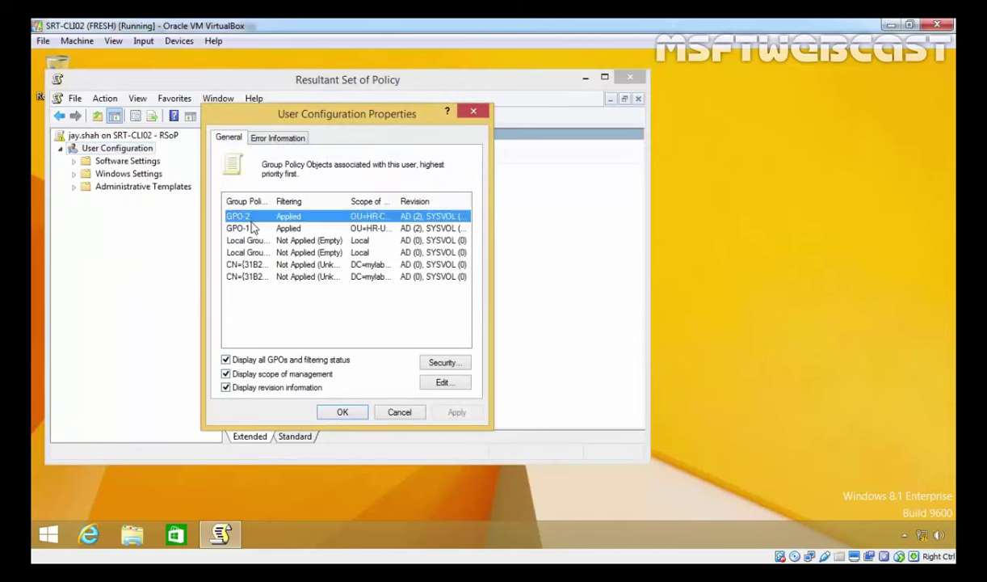
{"action": "left_click", "coordinate": [245, 229]}
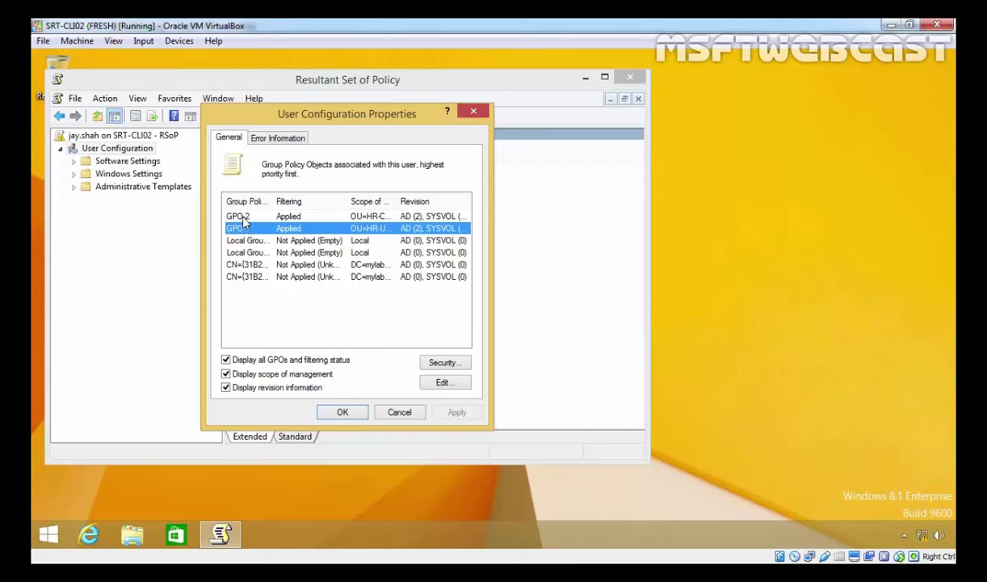
{"action": "left_click", "coordinate": [241, 217]}
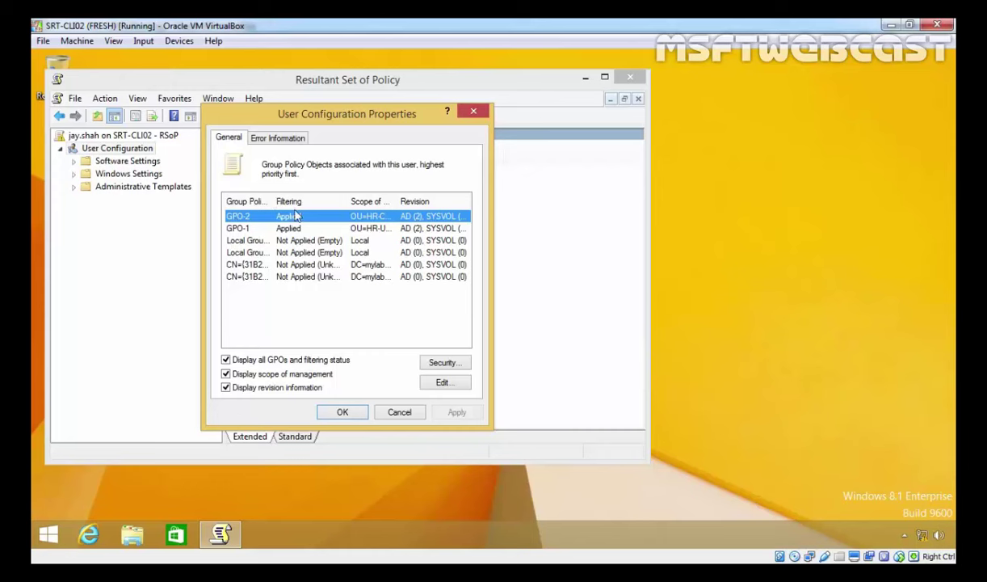
{"action": "left_click", "coordinate": [249, 228]}
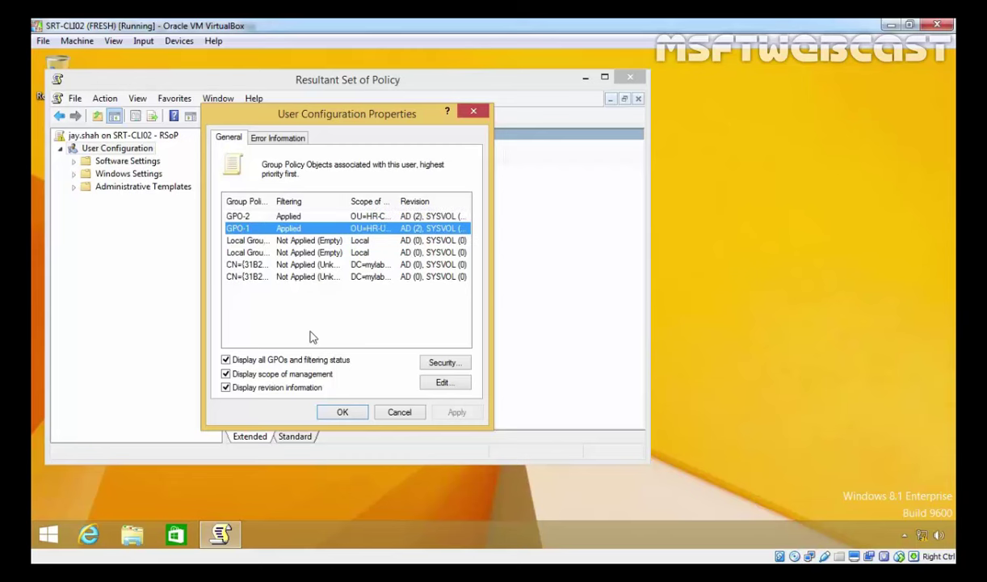
{"action": "left_click", "coordinate": [399, 413]}
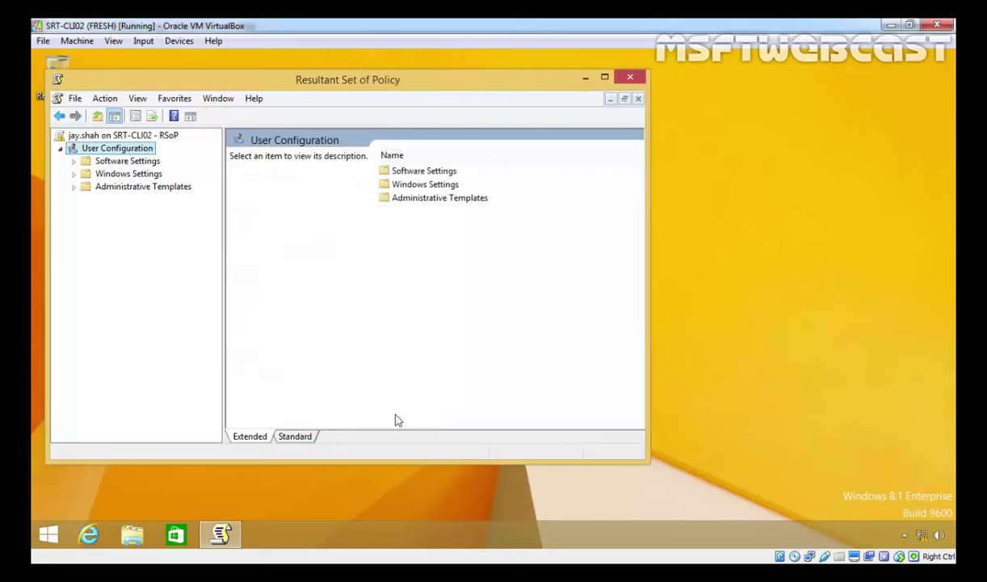